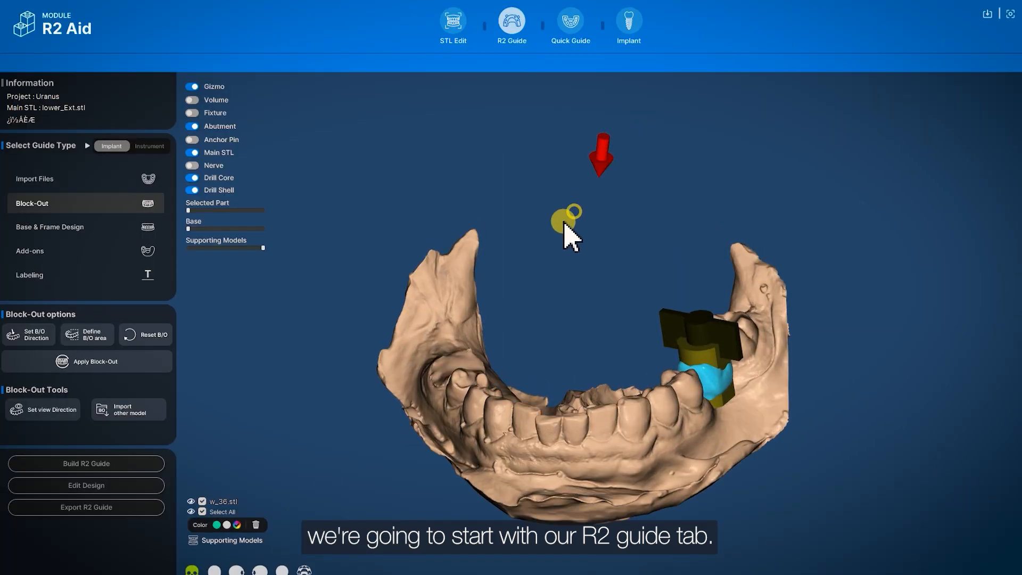
- Orbit the jaw, then switch the guide type to Instrument and back to Implant
drag(564, 224, 548, 265)
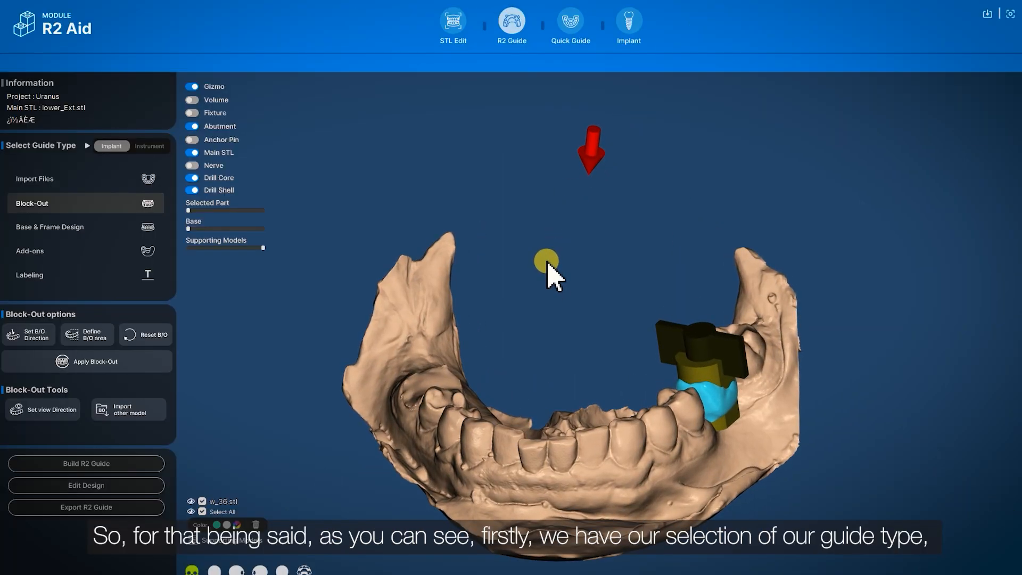
drag(505, 307, 486, 302)
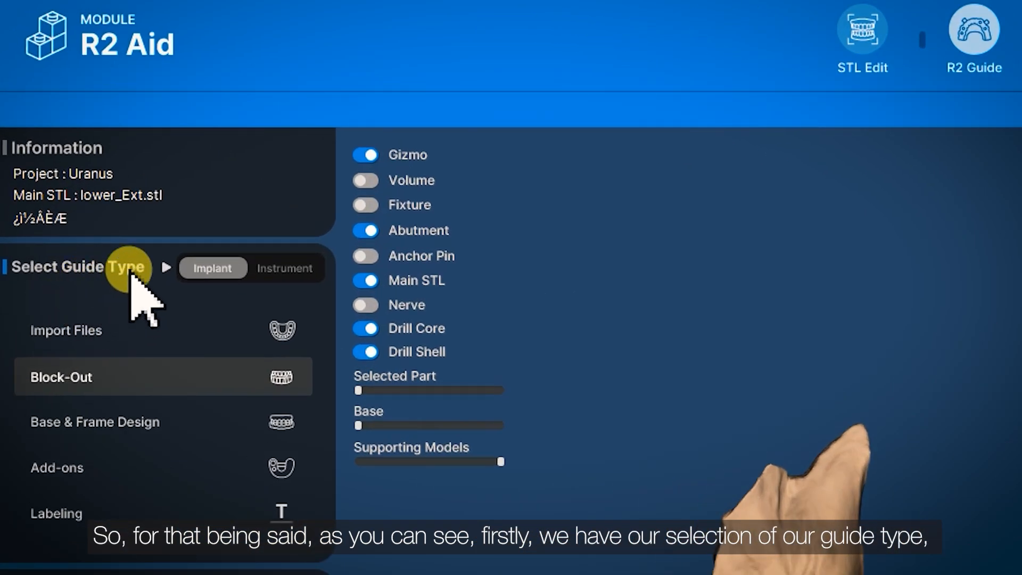
click(288, 269)
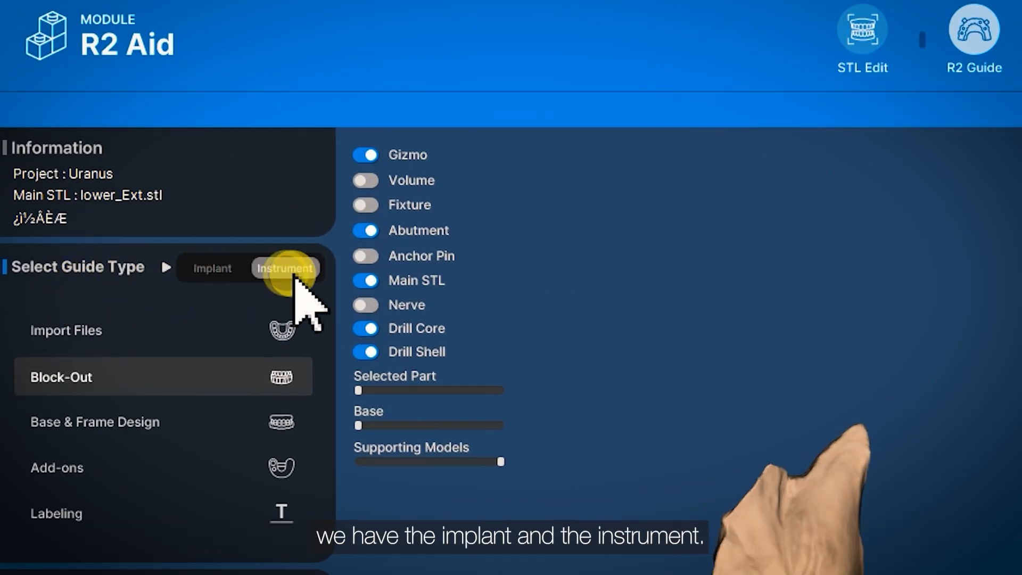
click(216, 269)
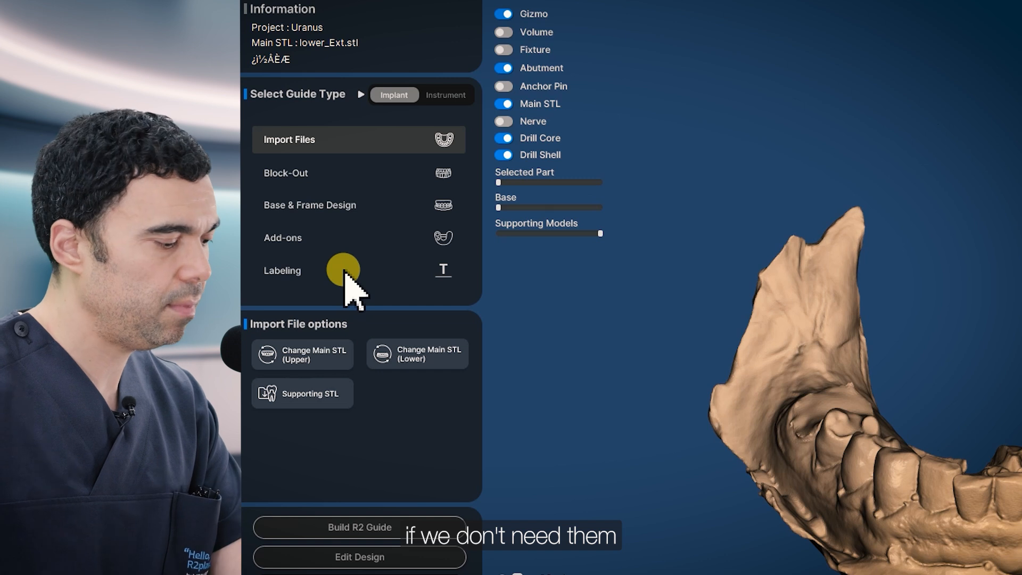
- Open the Block-Out step and orbit the lower jaw to a top-down occlusal view
click(308, 176)
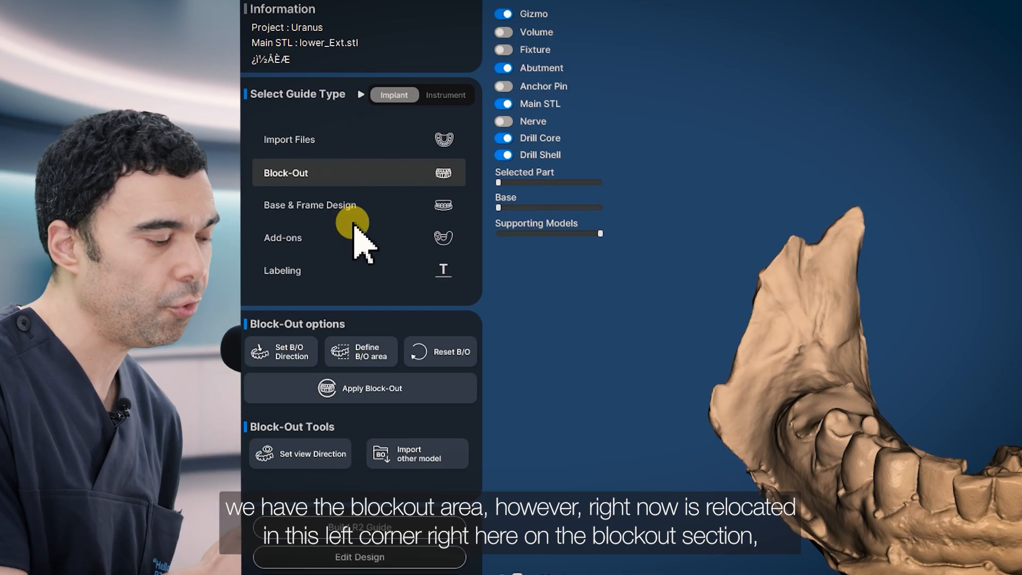
click(299, 174)
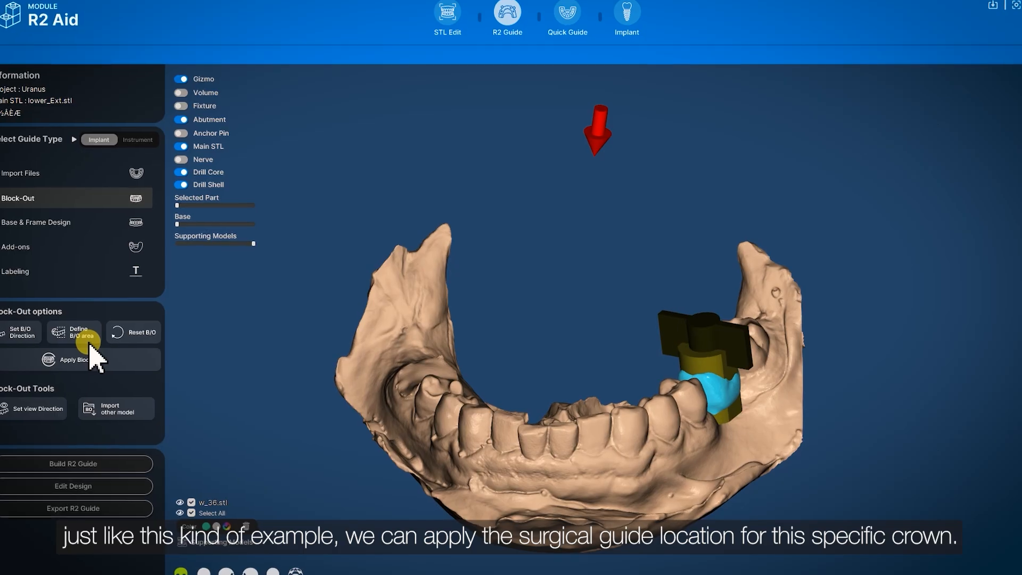
middle_drag(399, 349, 590, 378)
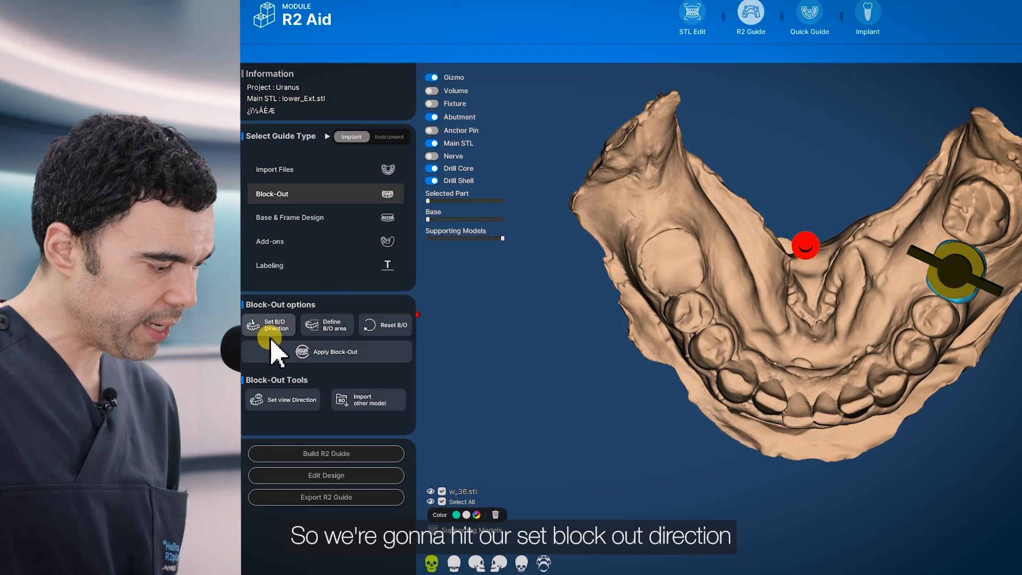
- Set and confirm the block-out direction from the occlusal view, then start defining the B/O area
click(282, 334)
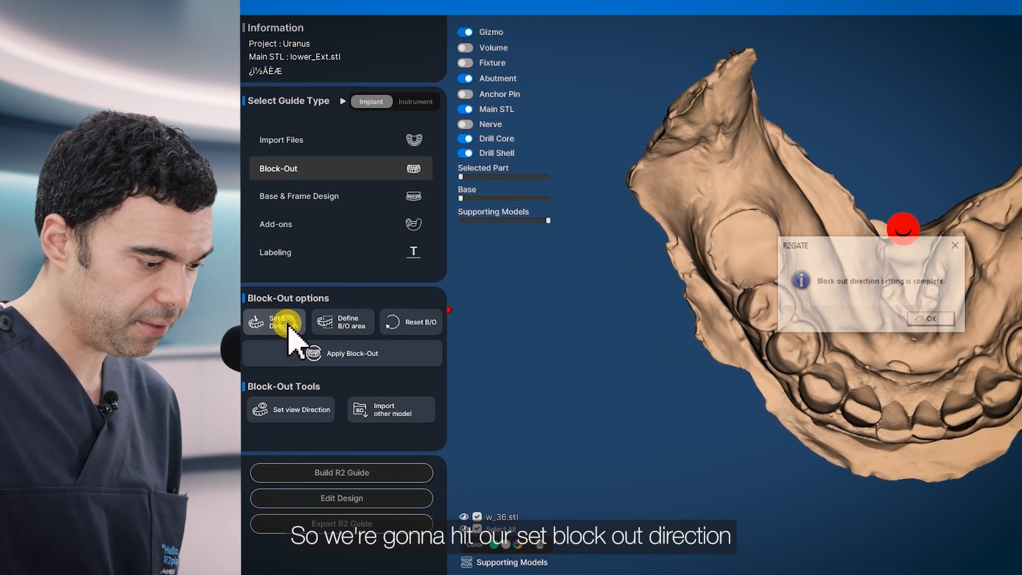
click(974, 318)
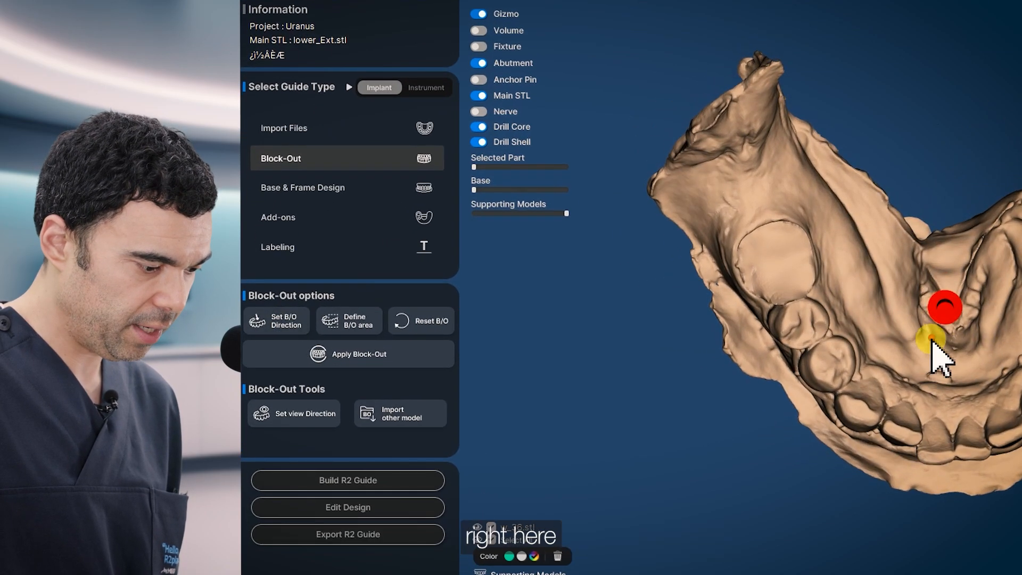
click(367, 323)
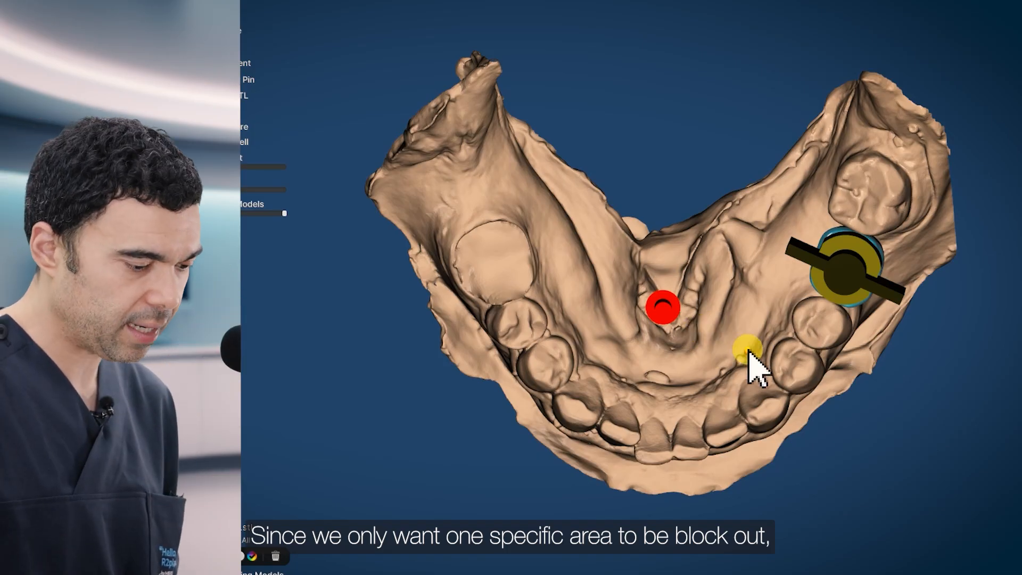
right_drag(747, 353, 649, 291)
right_drag(797, 174, 793, 232)
middle_drag(794, 230, 778, 273)
scroll(778, 273, up, 3)
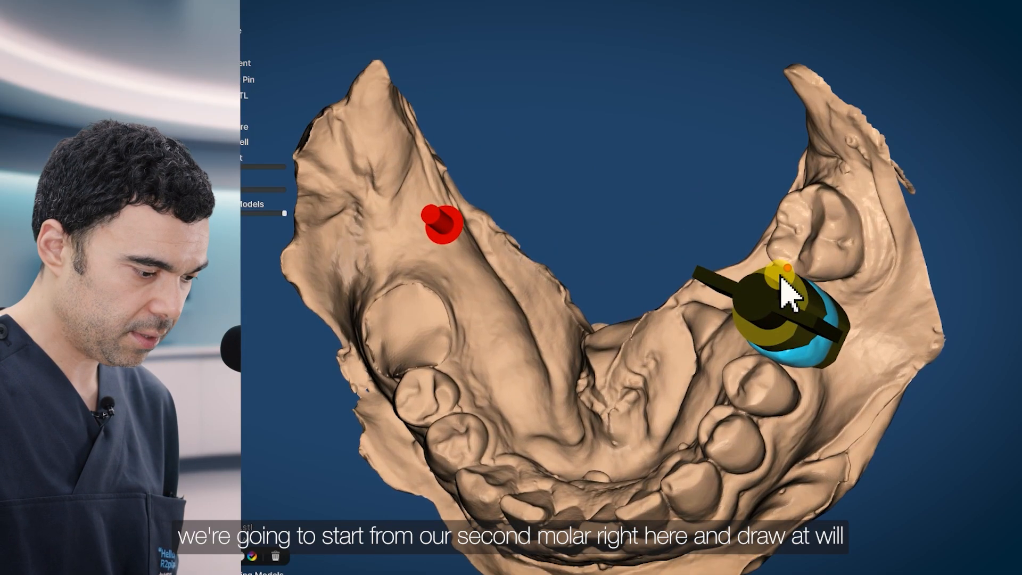
- Outline the buccal side from the second molar along the lower arch to the canine
click(842, 230)
click(878, 272)
click(897, 349)
click(859, 422)
click(808, 462)
click(752, 527)
click(692, 534)
click(667, 498)
- Add outline points along the lingual side up toward the implant site
right_drag(705, 534, 884, 501)
click(830, 472)
click(807, 452)
click(808, 410)
click(812, 370)
click(810, 316)
click(806, 271)
- Carry the outline across the tooth back to its start and close the area
click(801, 215)
click(795, 184)
click(811, 168)
click(838, 163)
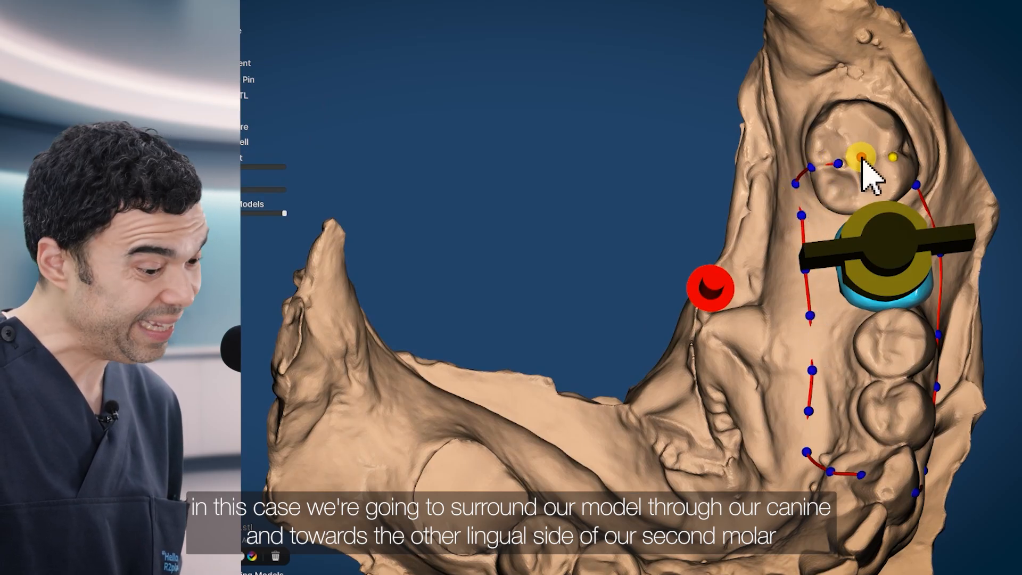
click(869, 158)
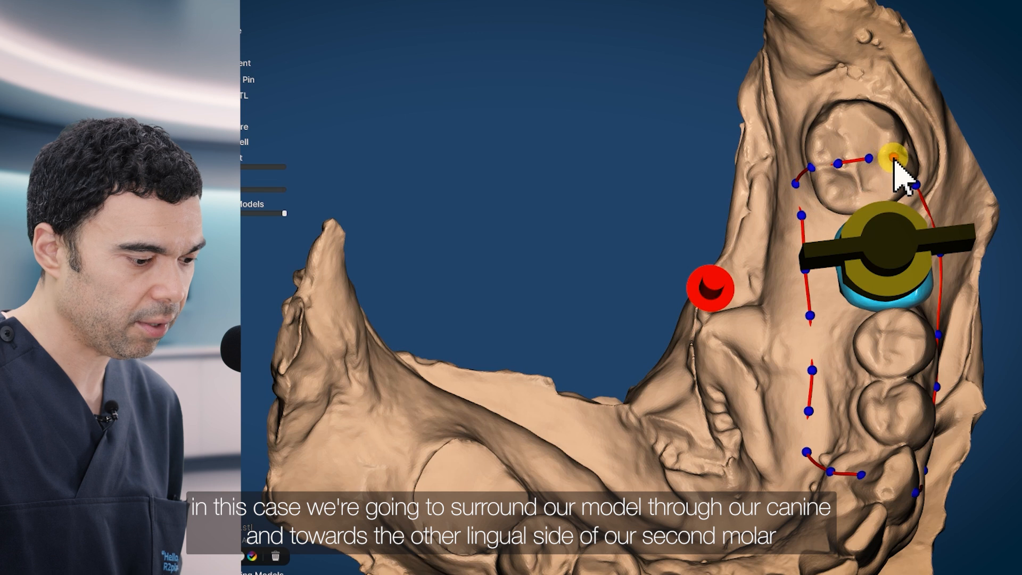
click(895, 158)
drag(842, 353, 775, 232)
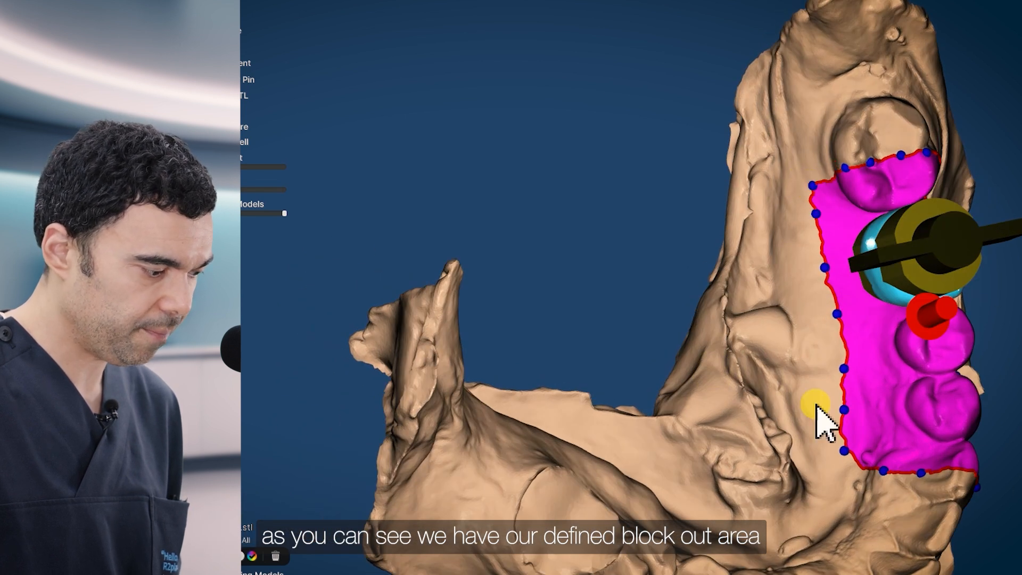
- Drag two blue control points to reshape the magenta block-out area around the implant
drag(826, 490, 827, 375)
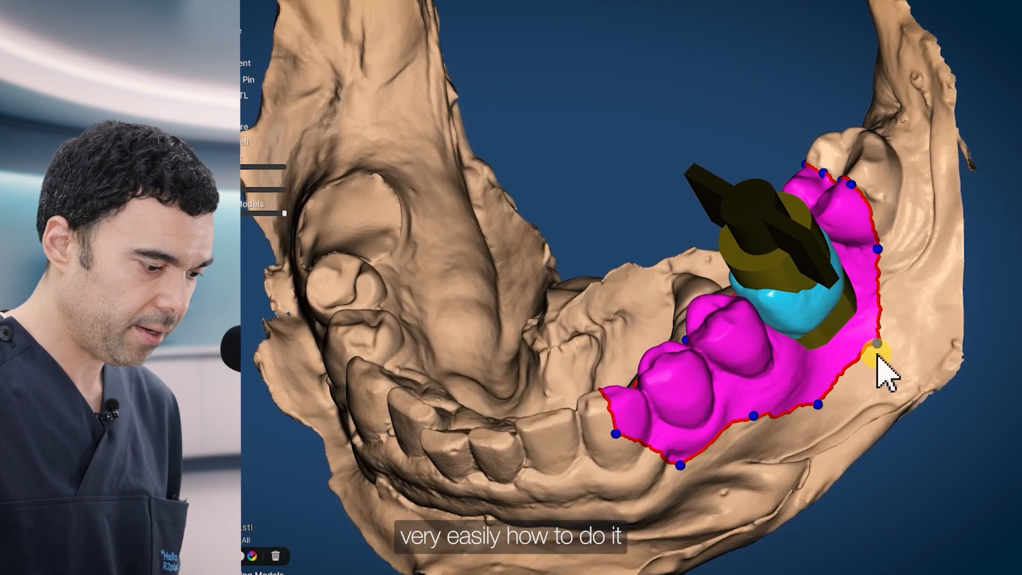
drag(872, 341, 869, 342)
drag(869, 401, 952, 253)
drag(695, 195, 689, 165)
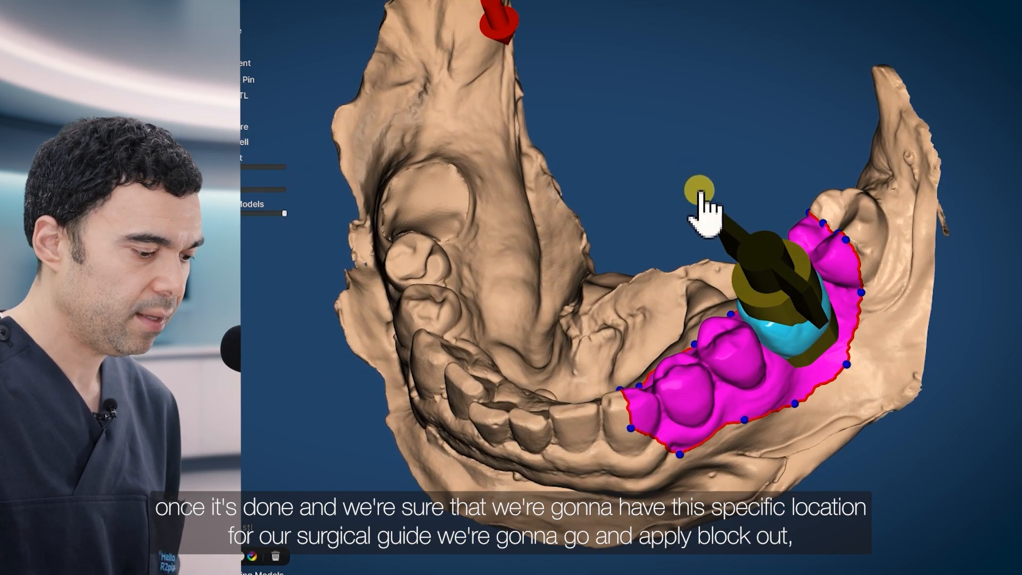
middle_drag(701, 190, 688, 244)
drag(669, 452, 638, 443)
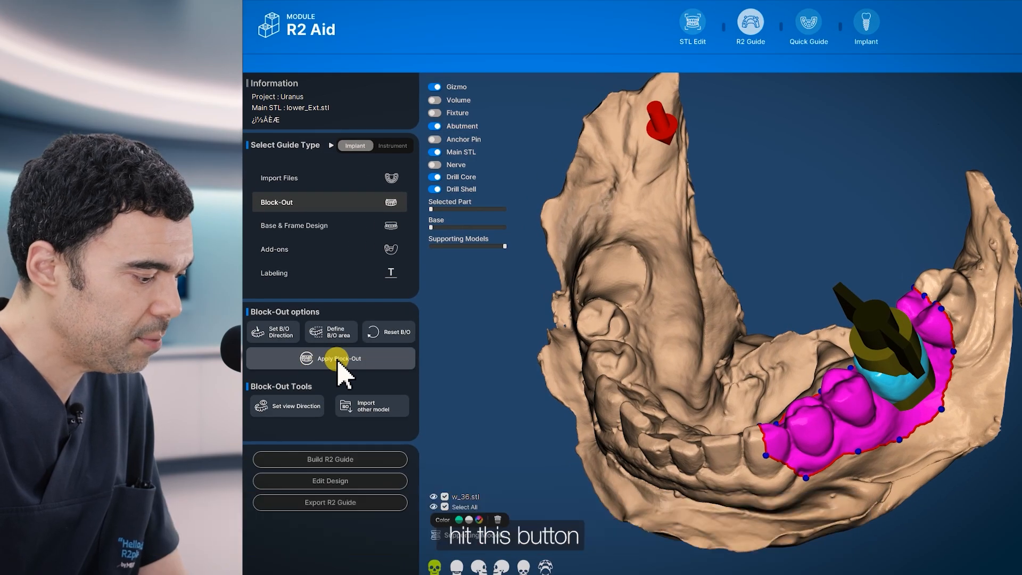
- Apply the block-out, confirm Yes, and orbit to inspect the orange blocked-out model
click(336, 358)
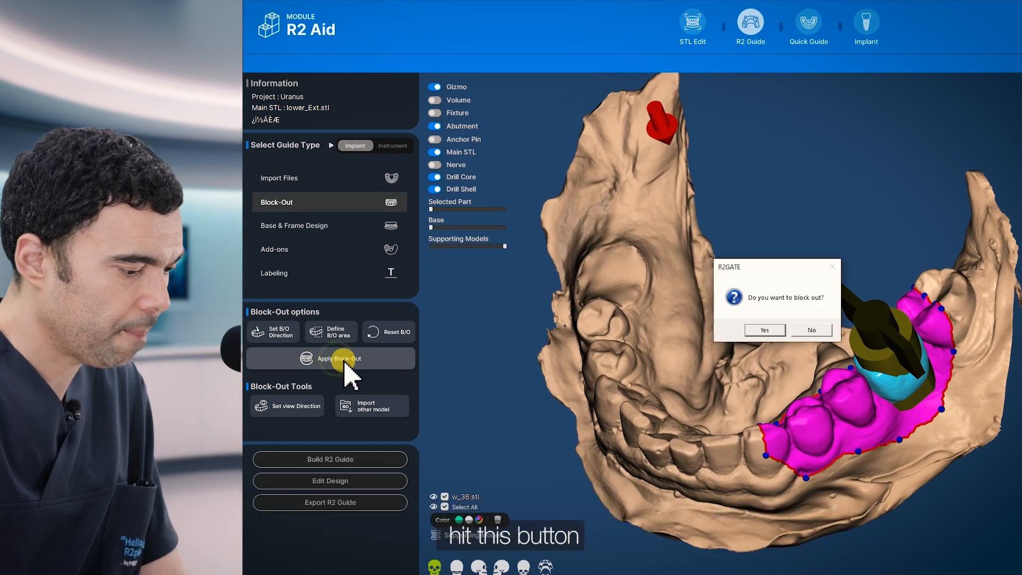
click(765, 330)
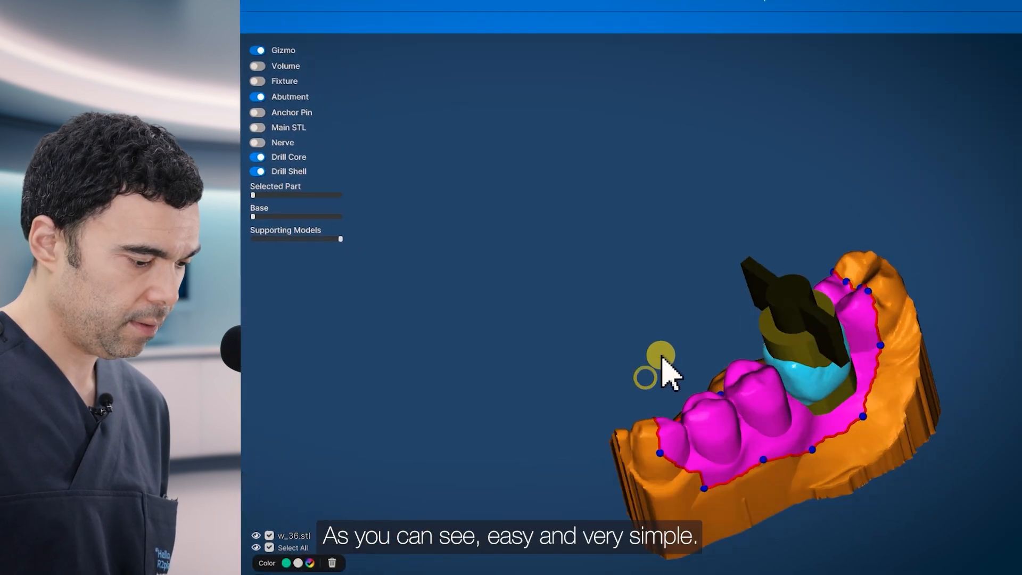
right_drag(939, 426, 879, 481)
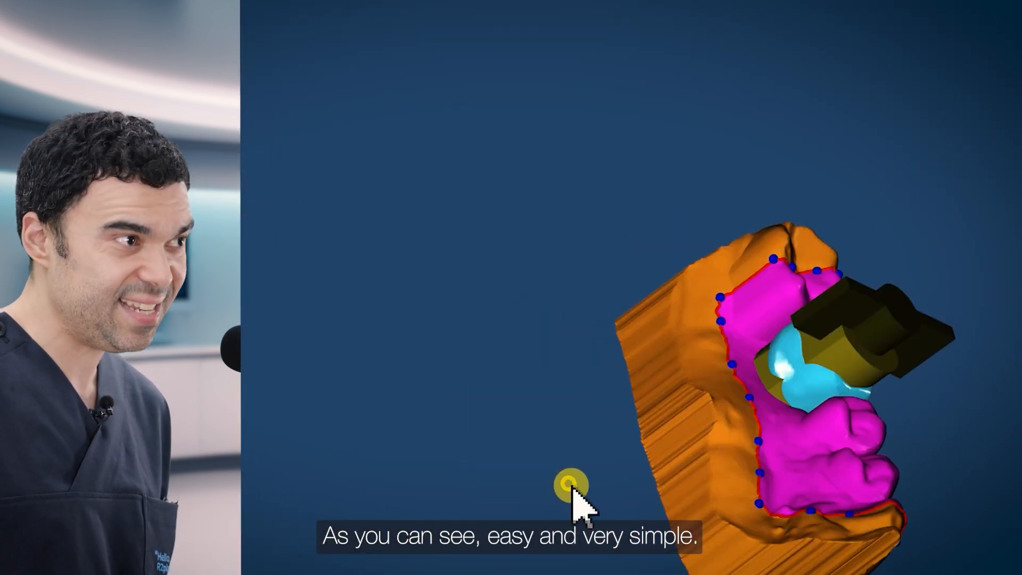
right_drag(568, 483, 756, 493)
right_drag(646, 354, 533, 455)
right_drag(840, 530, 466, 503)
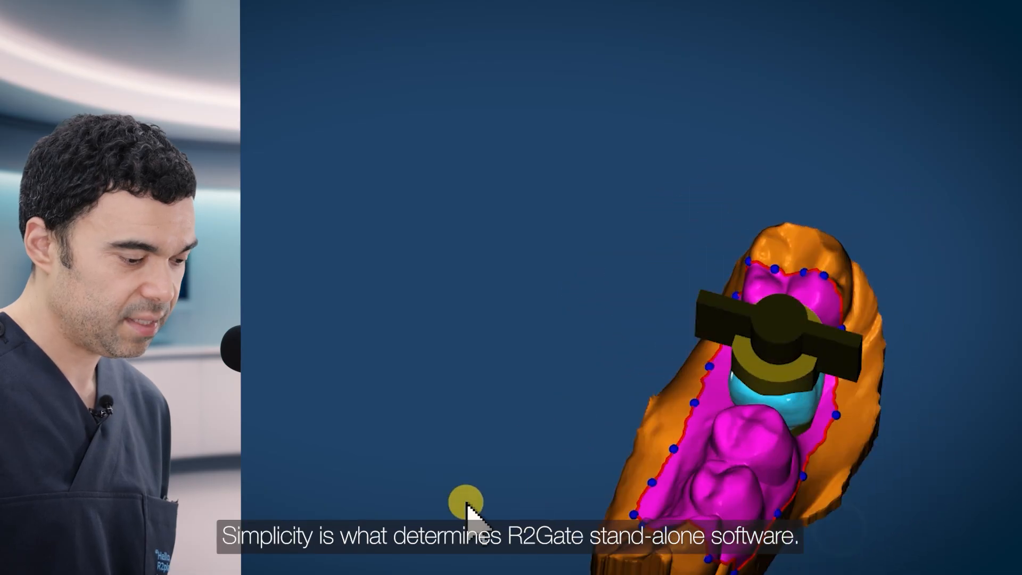
right_drag(591, 568, 522, 475)
right_drag(792, 463, 369, 492)
right_drag(831, 506, 880, 440)
right_drag(549, 503, 588, 554)
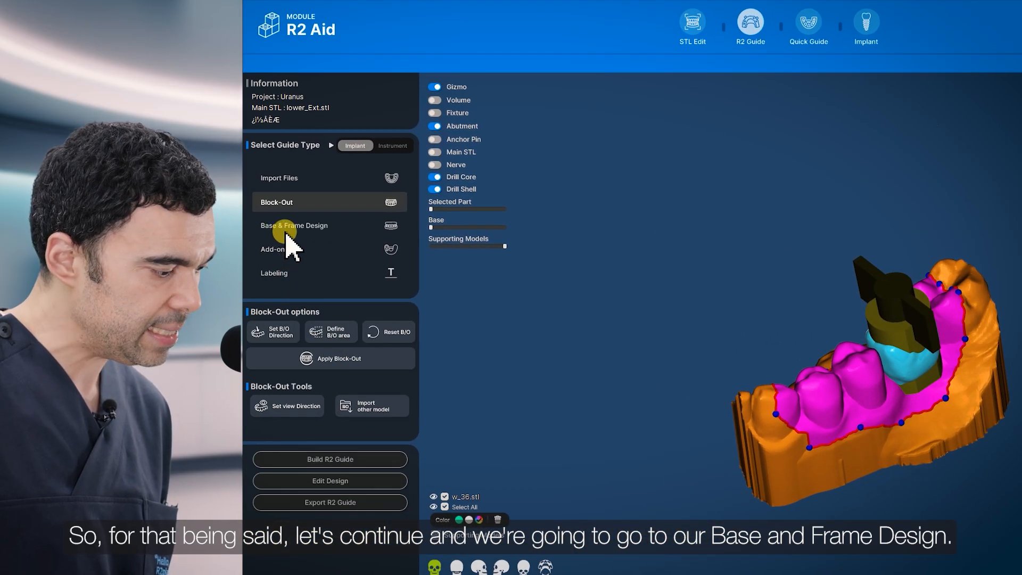
click(286, 227)
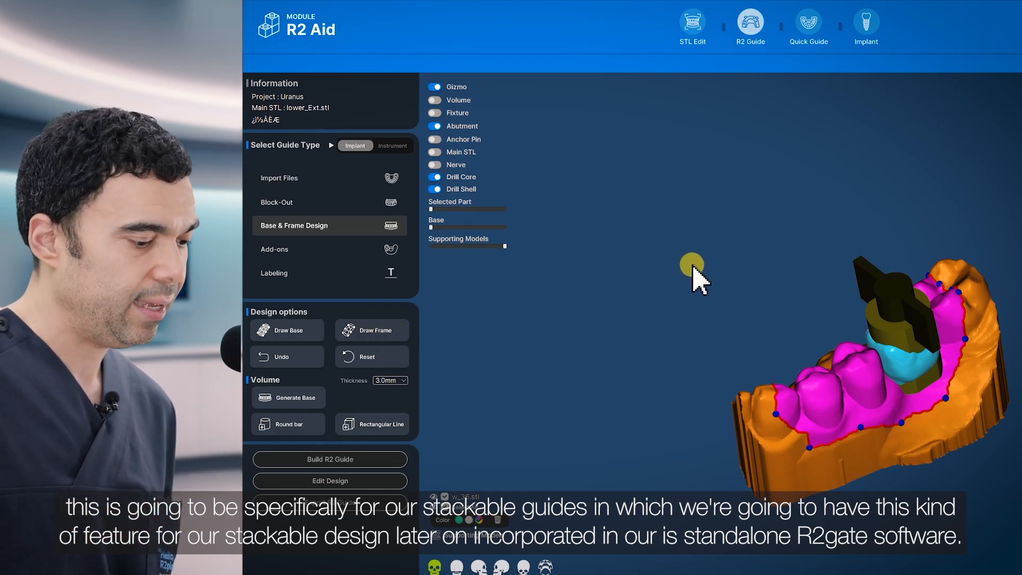
right_drag(701, 266, 737, 271)
scroll(682, 230, up, 2)
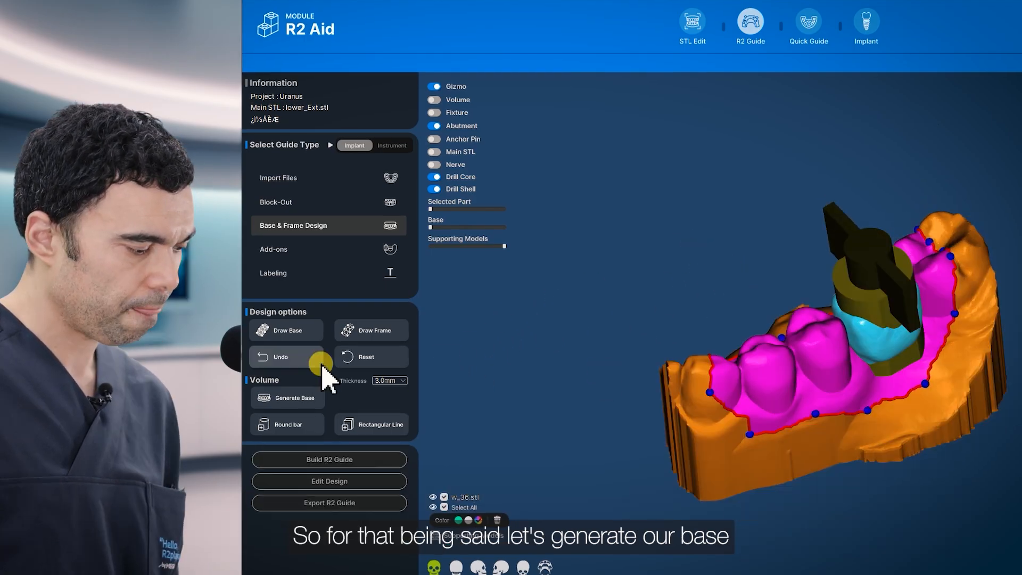
- Generate the 3.0mm guide base and wait for the base roofing to finish
click(295, 398)
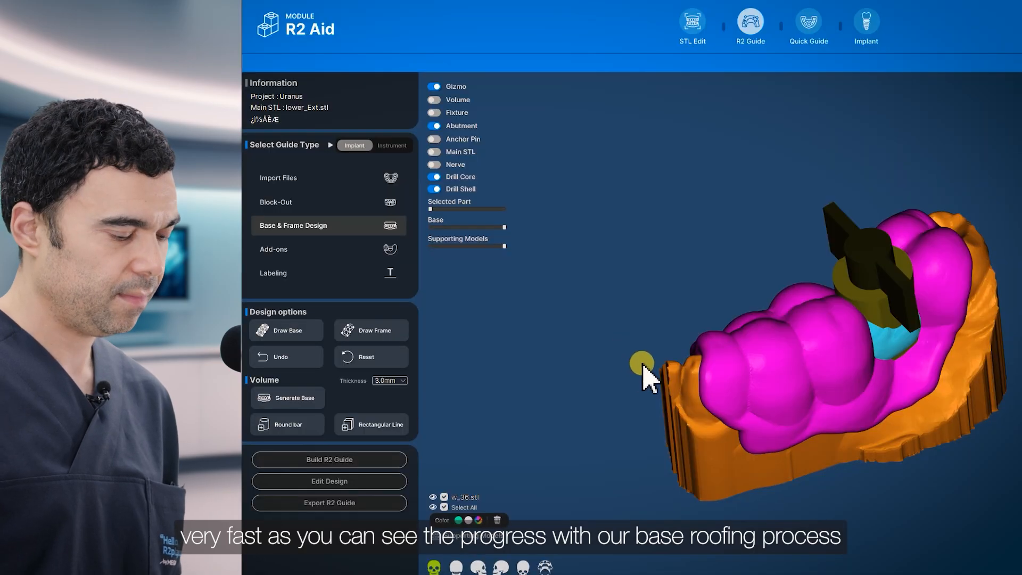
drag(728, 362, 665, 352)
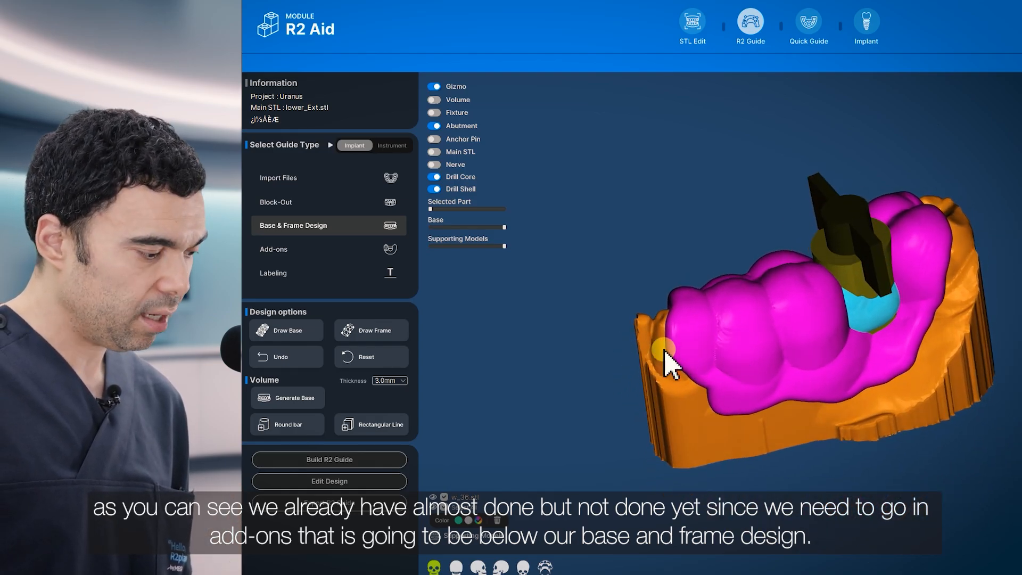
click(275, 251)
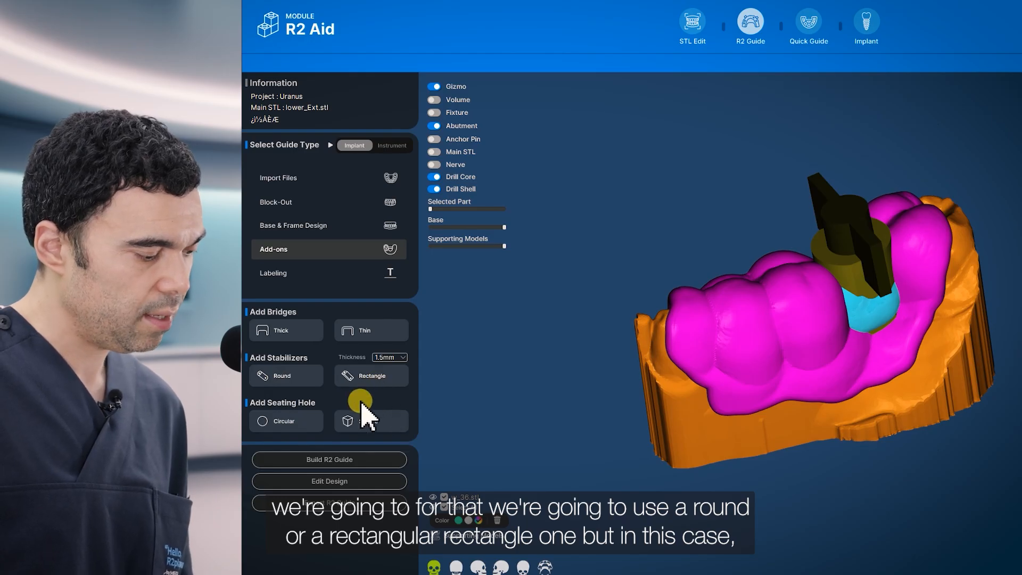
- Orbit the jaw model and choose the Square seating hole option
right_drag(668, 351, 689, 389)
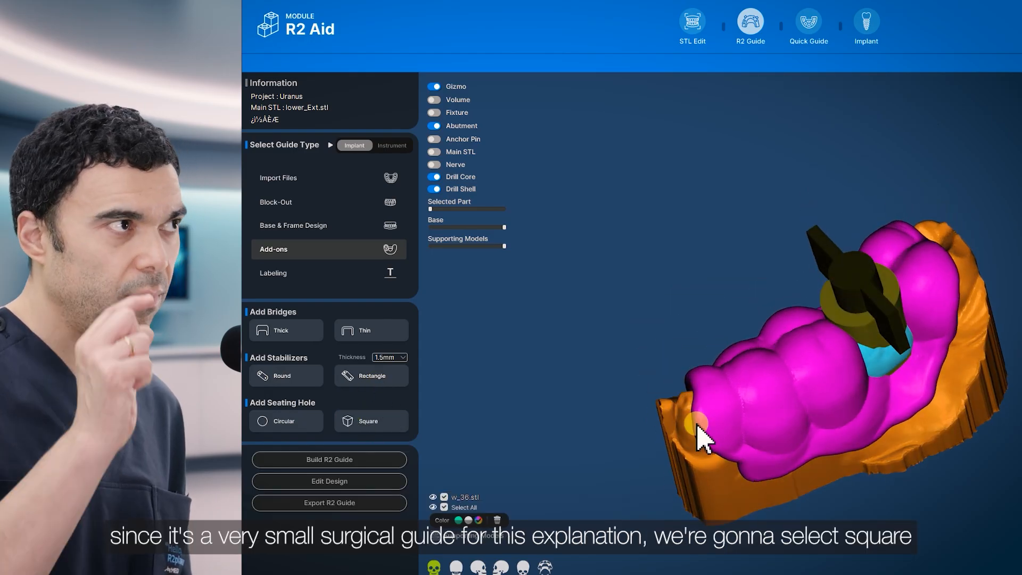
right_drag(787, 343, 605, 429)
click(369, 422)
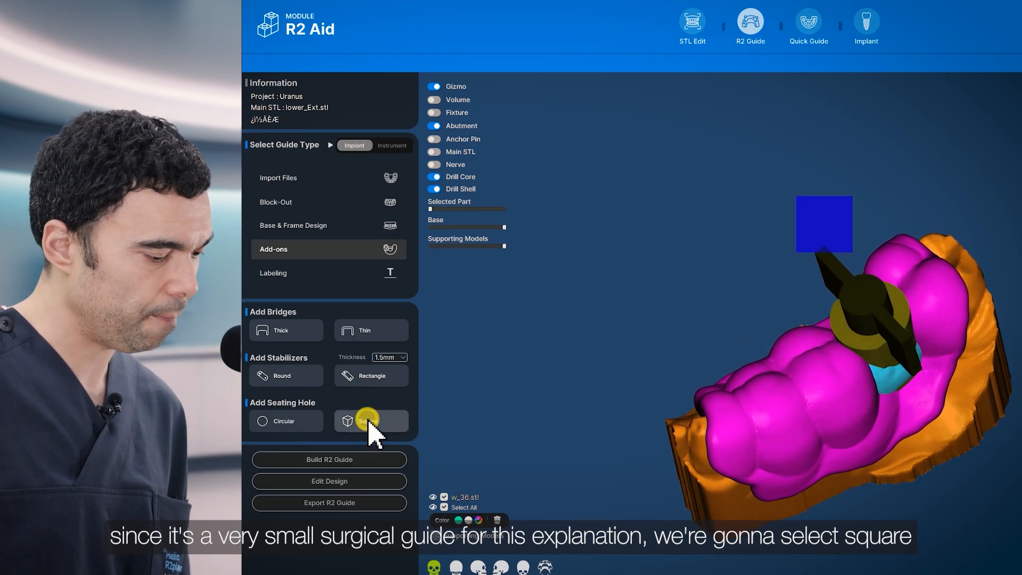
- Place the square seating hole on the molar beside the implant and roughly move and rotate it
click(785, 395)
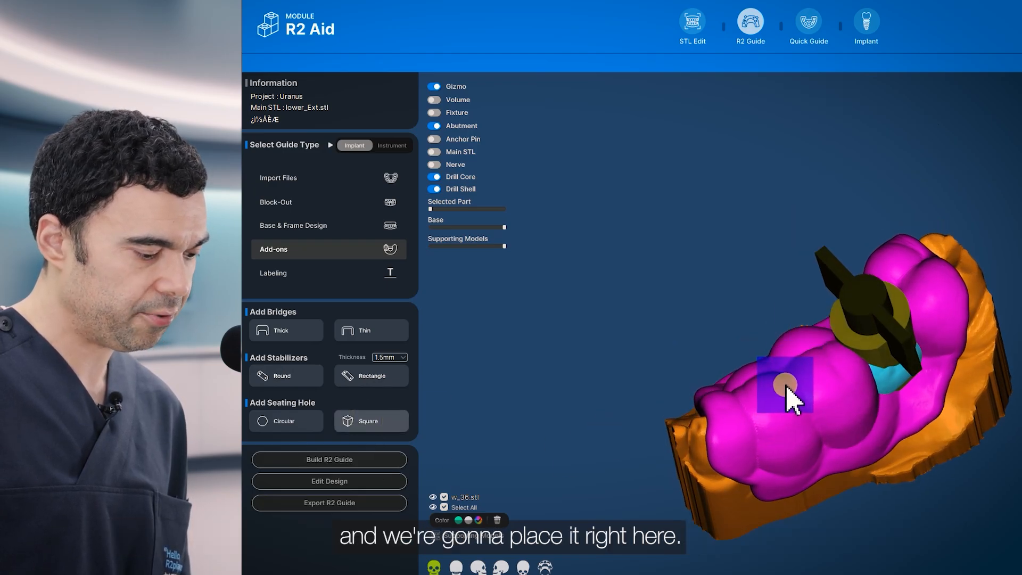
right_drag(789, 433, 814, 425)
click(905, 414)
drag(805, 400, 808, 406)
mouse_move(808, 406)
right_down()
mouse_move(797, 407)
mouse_move(807, 418)
right_up()
right_drag(778, 516, 609, 458)
right_drag(877, 369, 776, 362)
drag(649, 239, 650, 285)
- Adjust the seating hole's angle, widen it across the tooth and lower it slightly
middle_drag(597, 304, 824, 420)
middle_drag(776, 297, 775, 214)
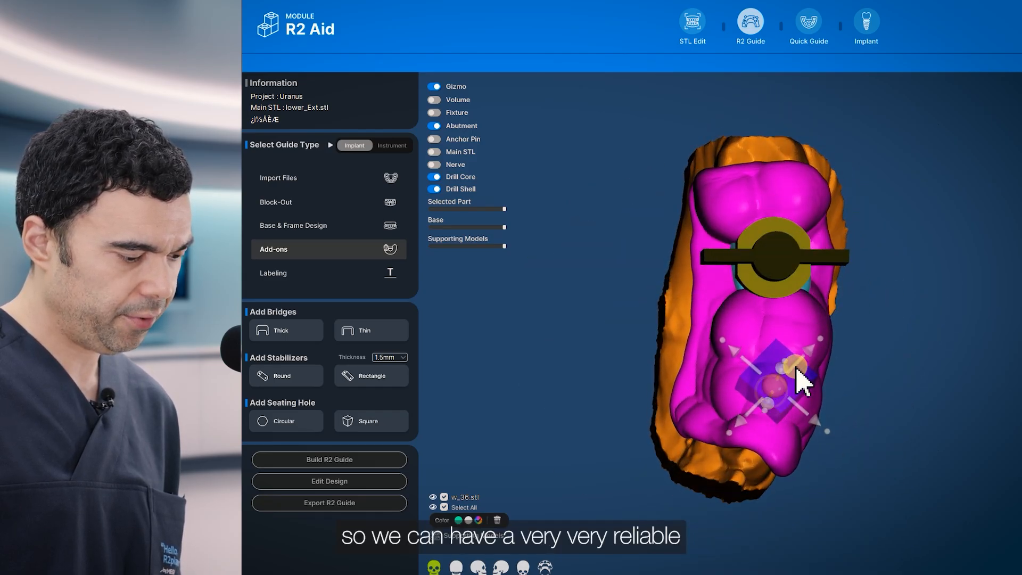
drag(822, 342, 825, 377)
middle_drag(836, 409, 727, 410)
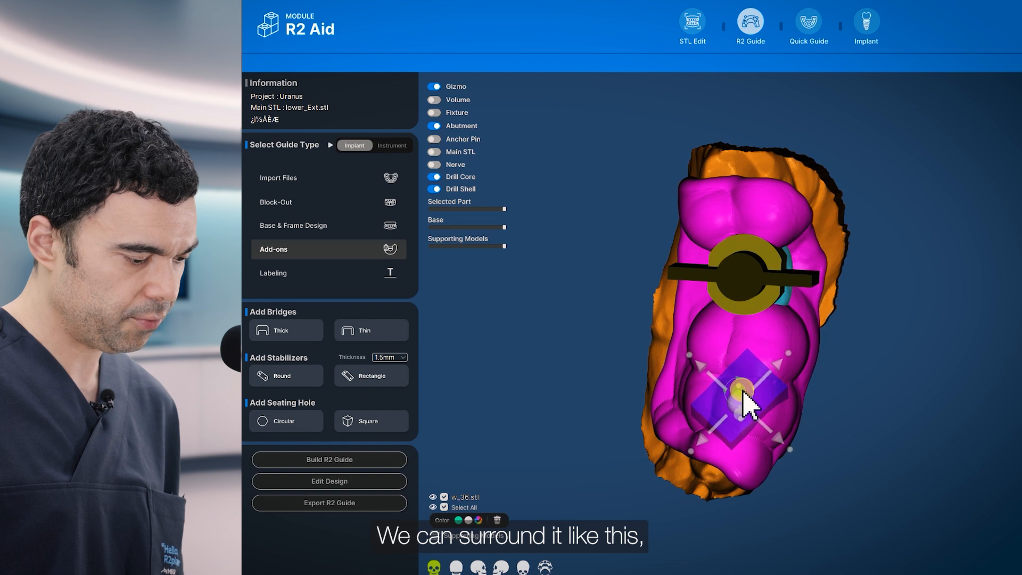
drag(744, 394, 747, 416)
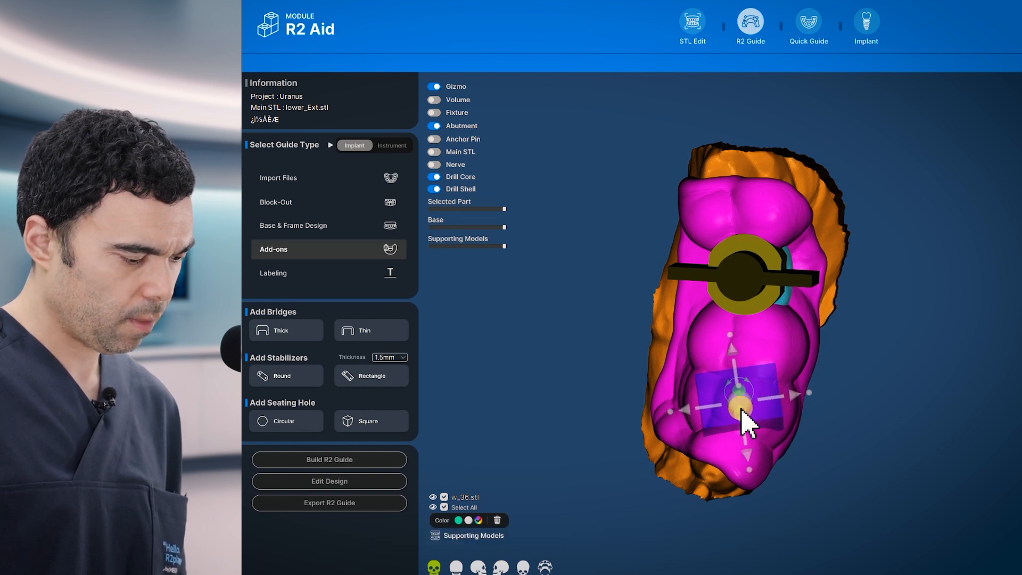
drag(745, 406, 746, 414)
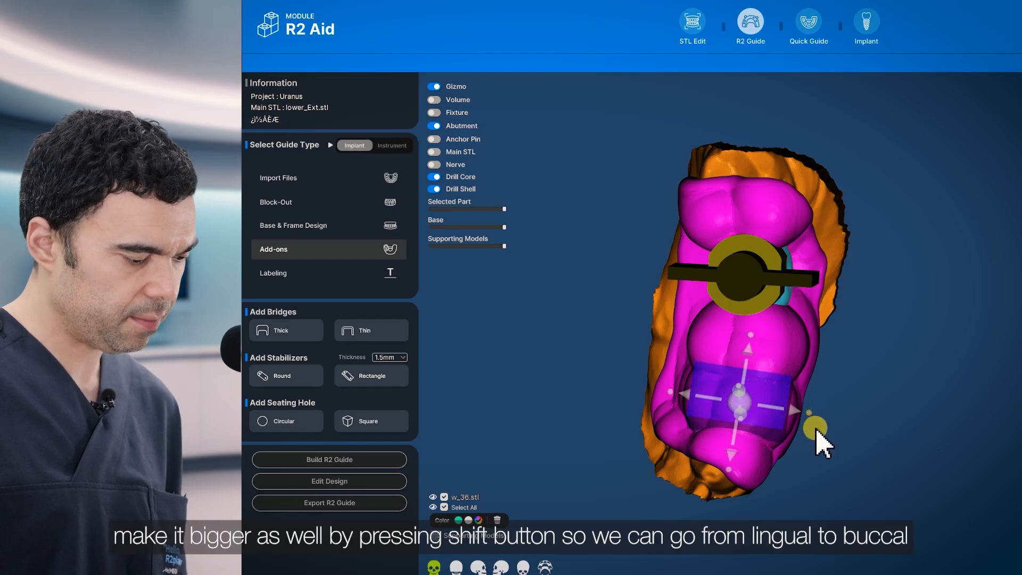
drag(822, 452, 921, 423)
shift+drag(927, 281, 726, 333)
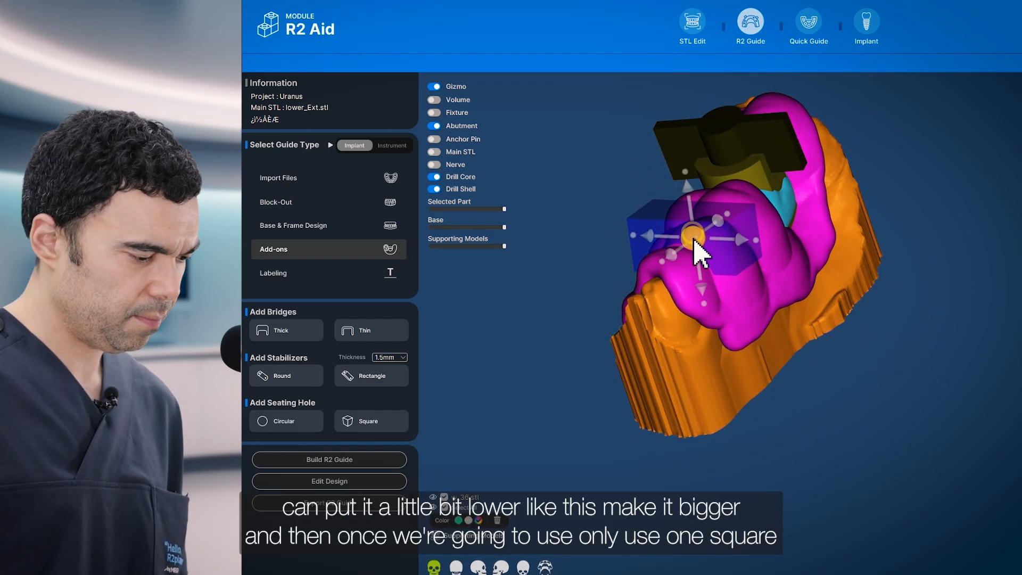
drag(693, 237, 694, 245)
- Stretch the seating hole's lower-left edge to span lingual to buccal and review it
drag(693, 331, 917, 339)
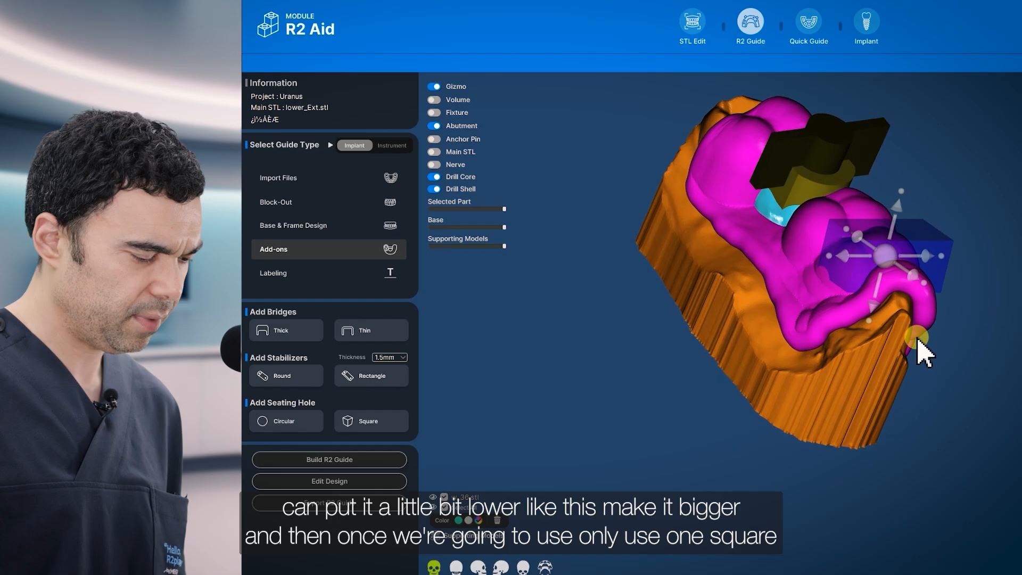
drag(829, 260, 837, 289)
drag(949, 401, 748, 426)
scroll(799, 352, down, 5)
drag(827, 455, 744, 379)
middle_drag(890, 304, 866, 371)
drag(863, 375, 820, 416)
scroll(805, 341, up, 5)
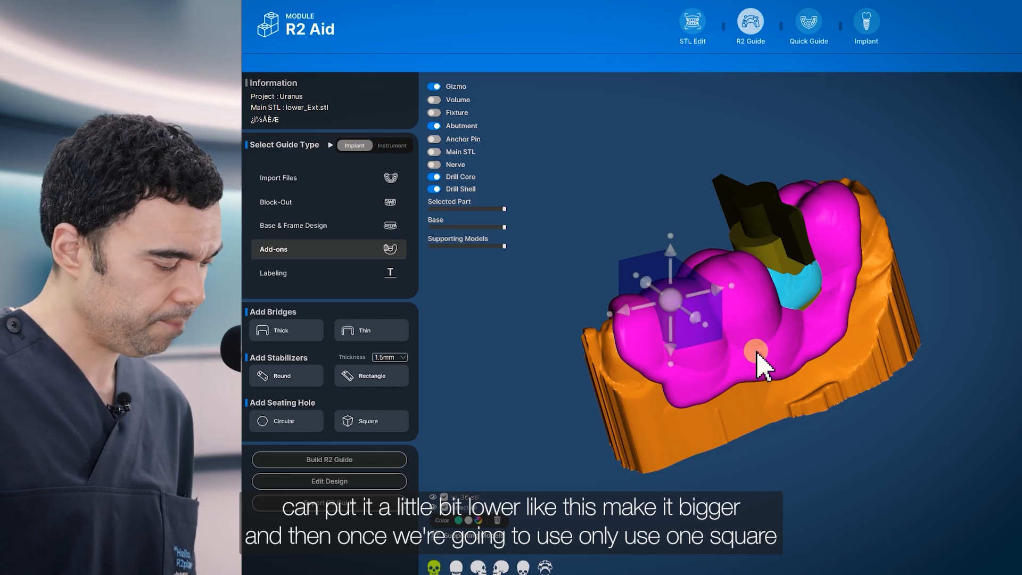
drag(607, 337, 712, 417)
- Open Labeling and enter 'R2Guide SA' as the label text
click(273, 273)
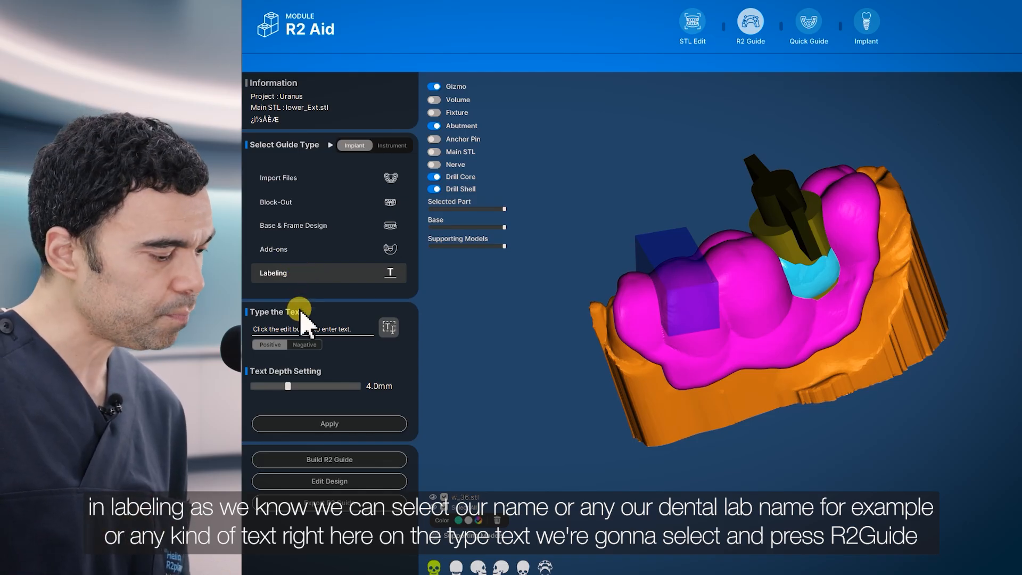
click(388, 327)
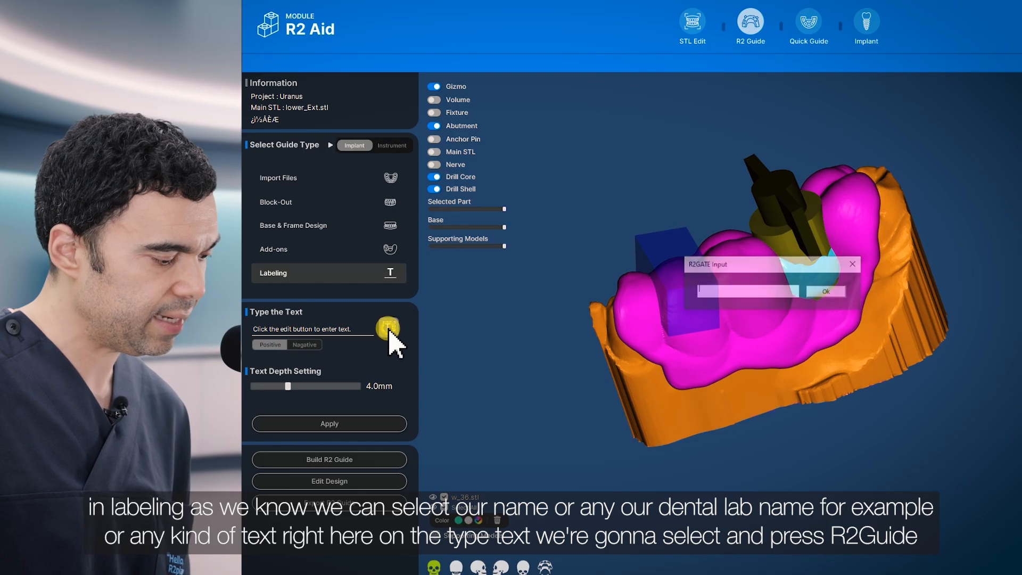
click(738, 290)
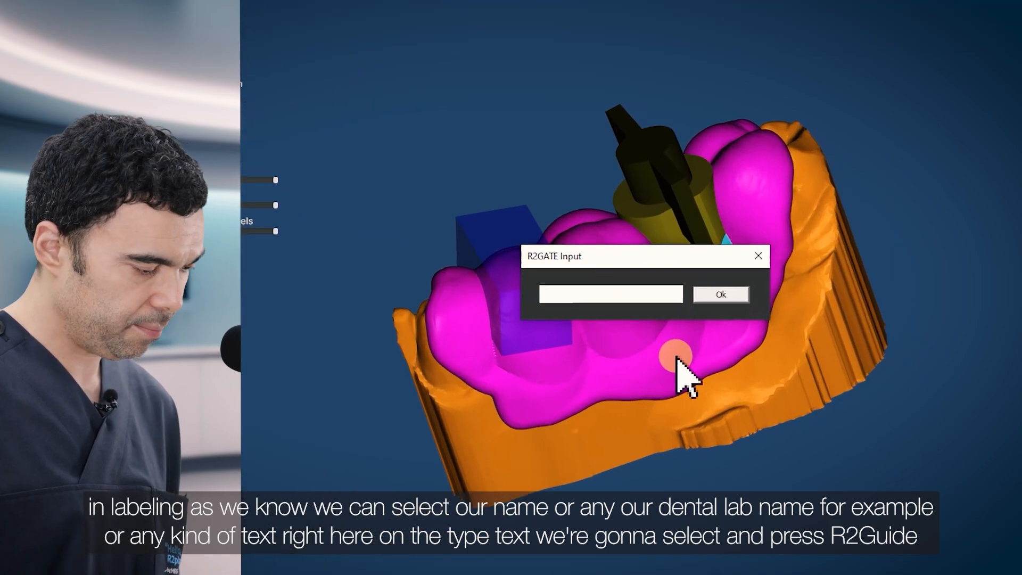
text(R2Guidw)
key(BackSpace)
key(BackSpace)
key(BackSpace)
text(e)
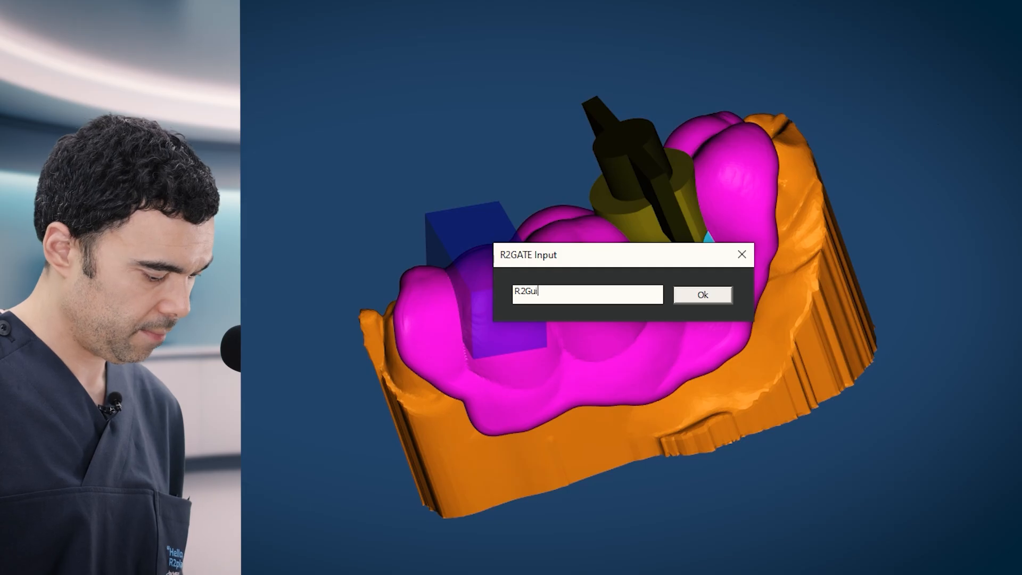
text( SA)
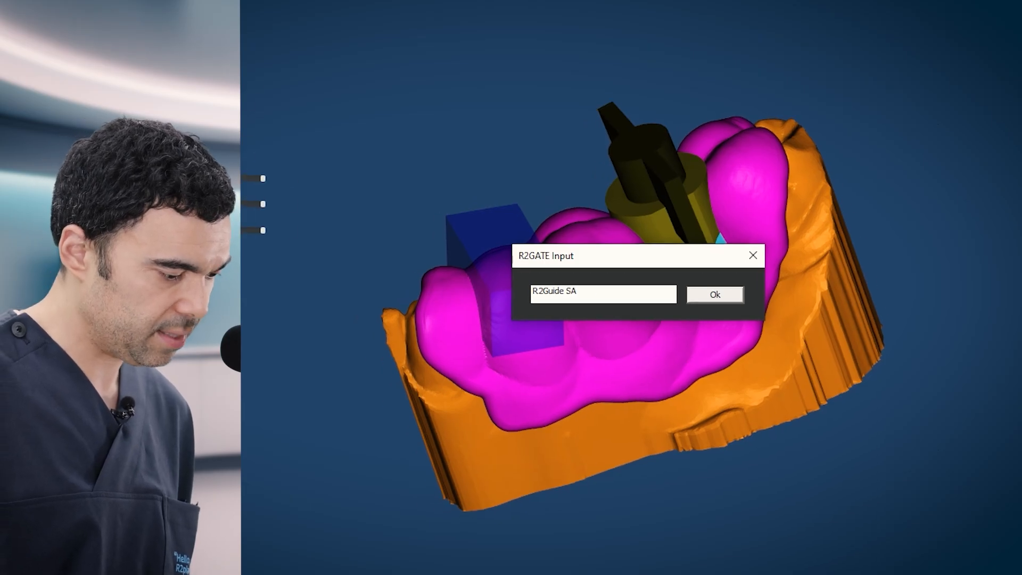
click(703, 295)
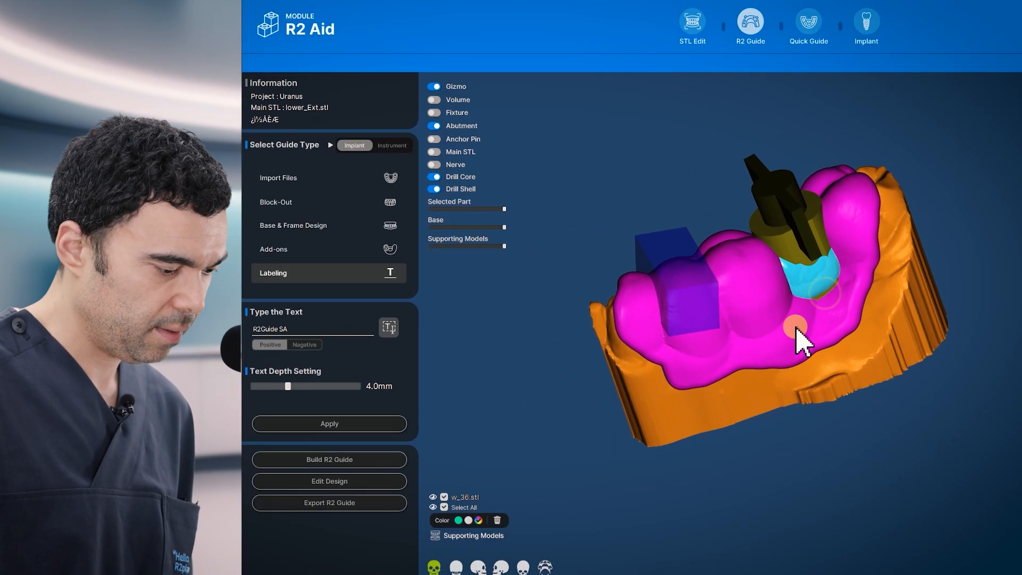
- Keep 4.0mm text depth, choose Negative, and apply the label onto the model
right_drag(680, 349, 646, 333)
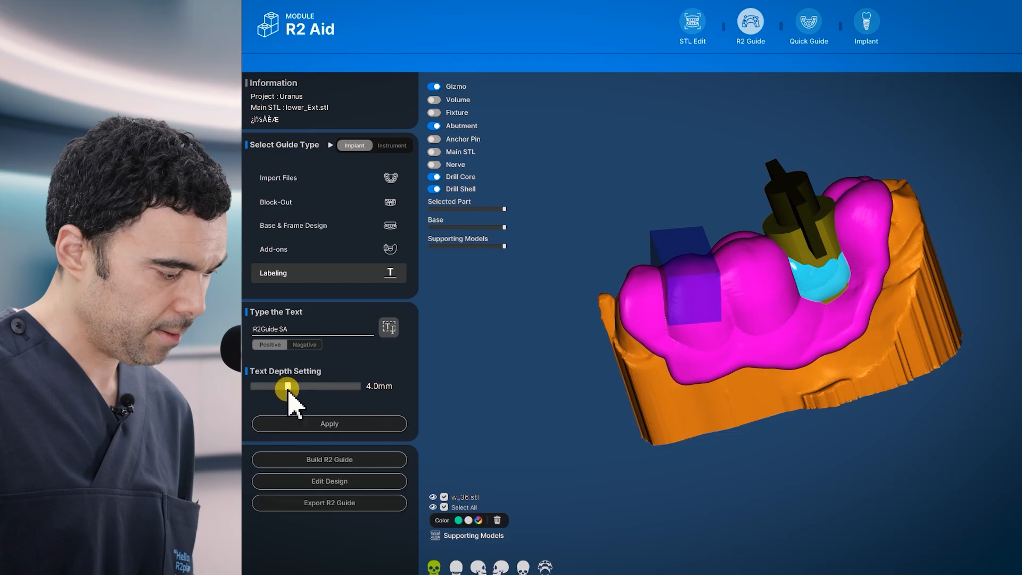
drag(288, 393, 292, 397)
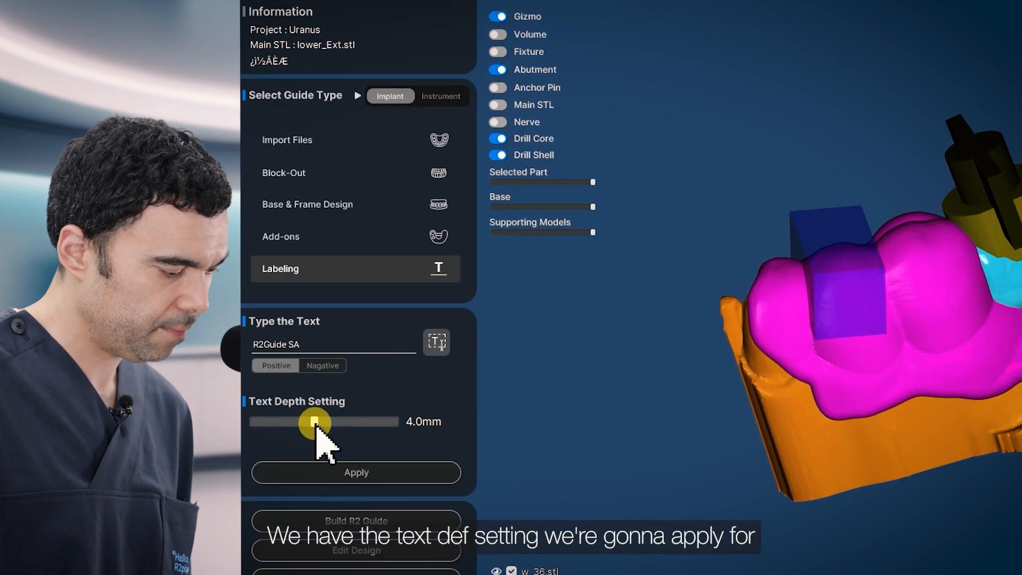
click(326, 372)
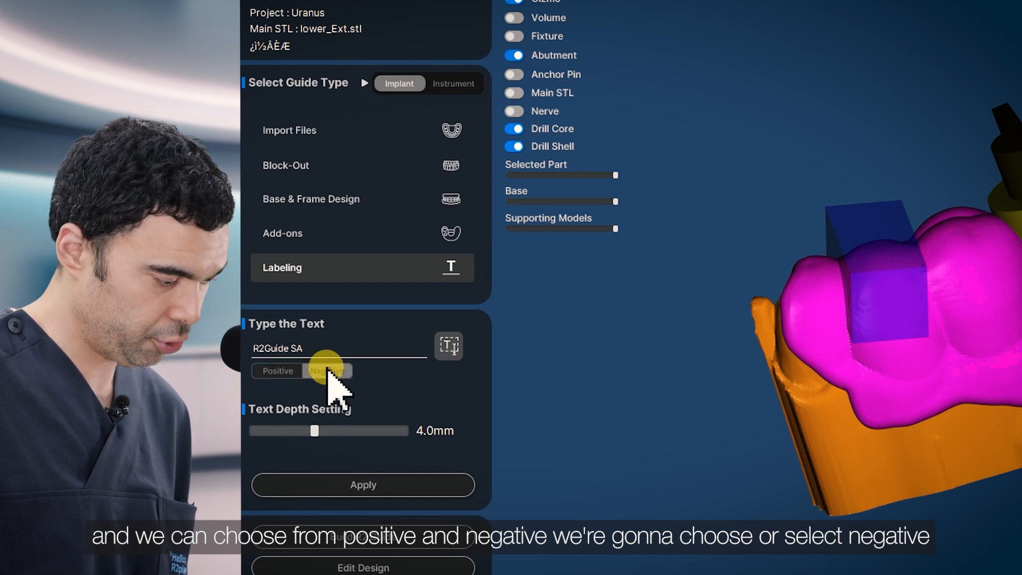
click(366, 486)
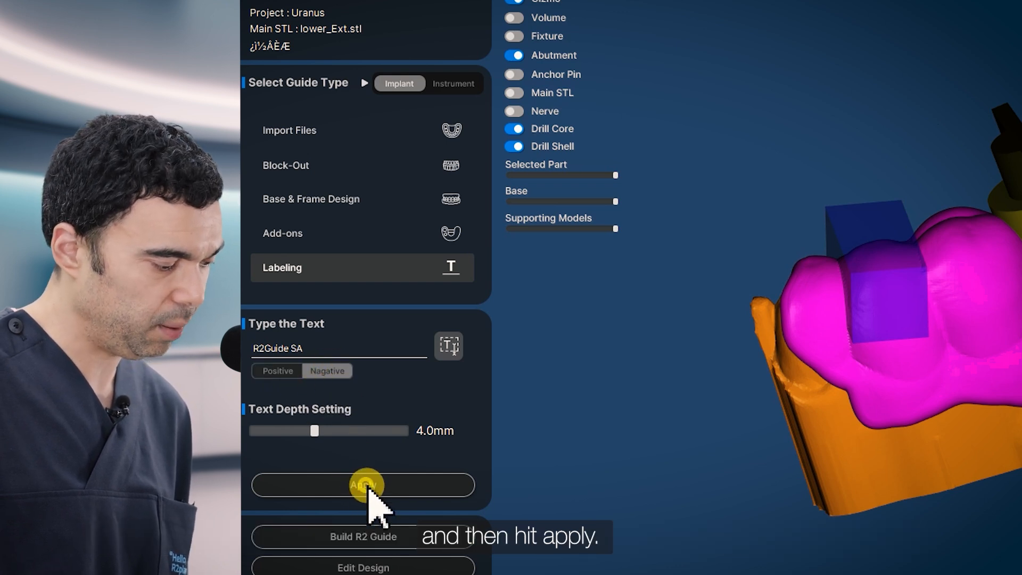
click(838, 464)
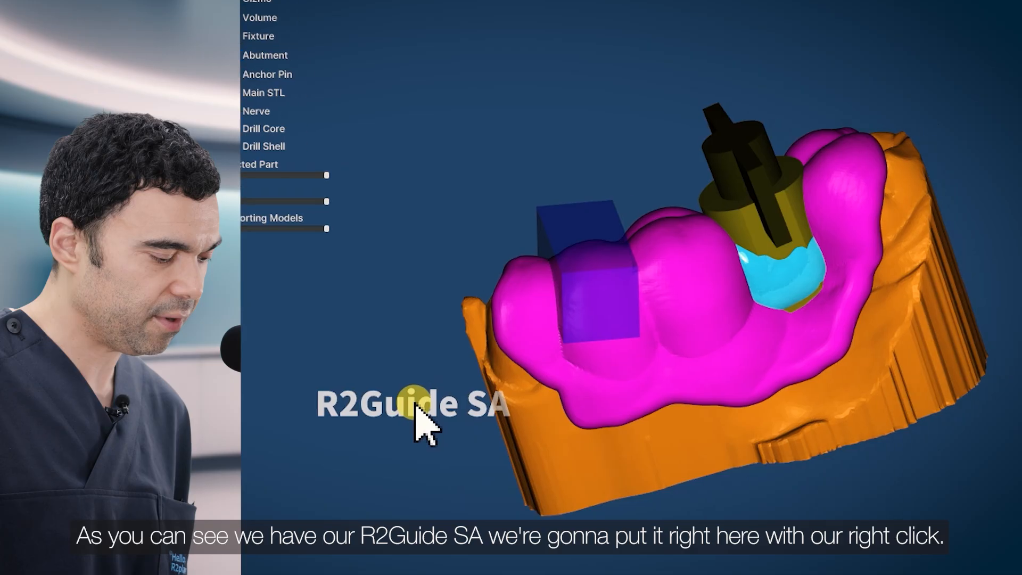
- Fix the R2Guide SA label on the guide front, nudging it along the green axis and downward
right_click(615, 353)
right_drag(605, 344, 628, 458)
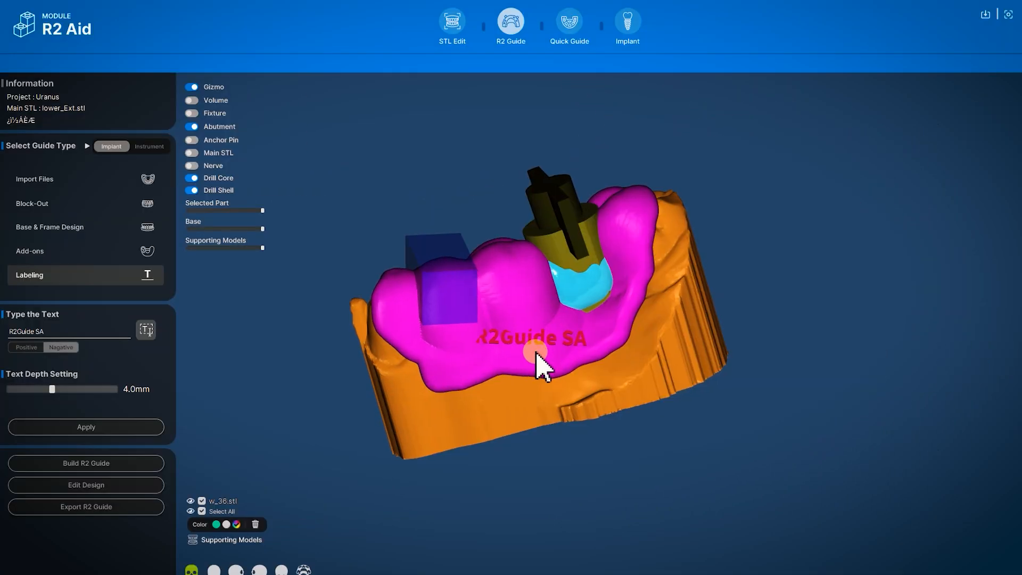
scroll(536, 352, up, 5)
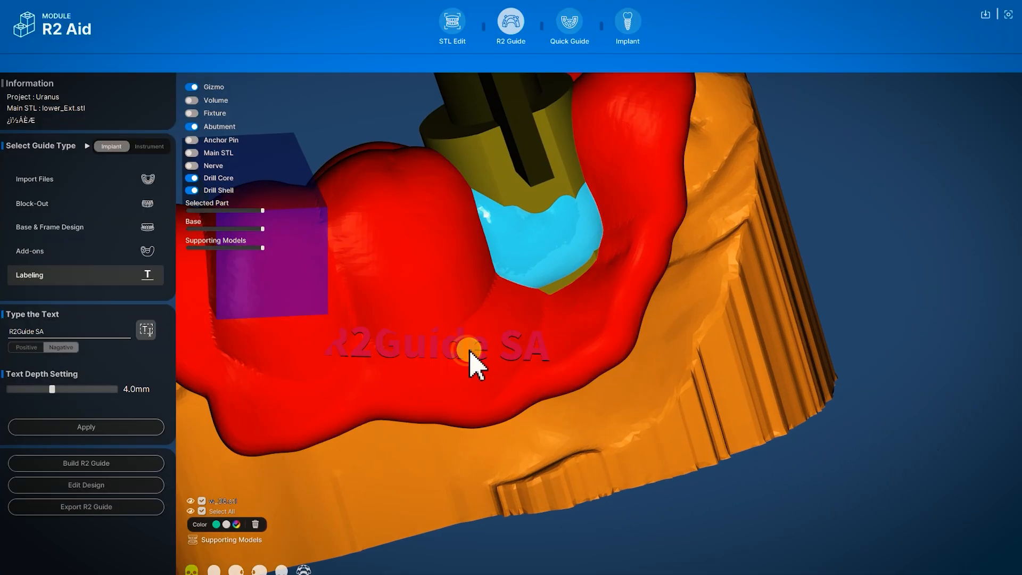
click(468, 350)
right_drag(469, 356, 458, 431)
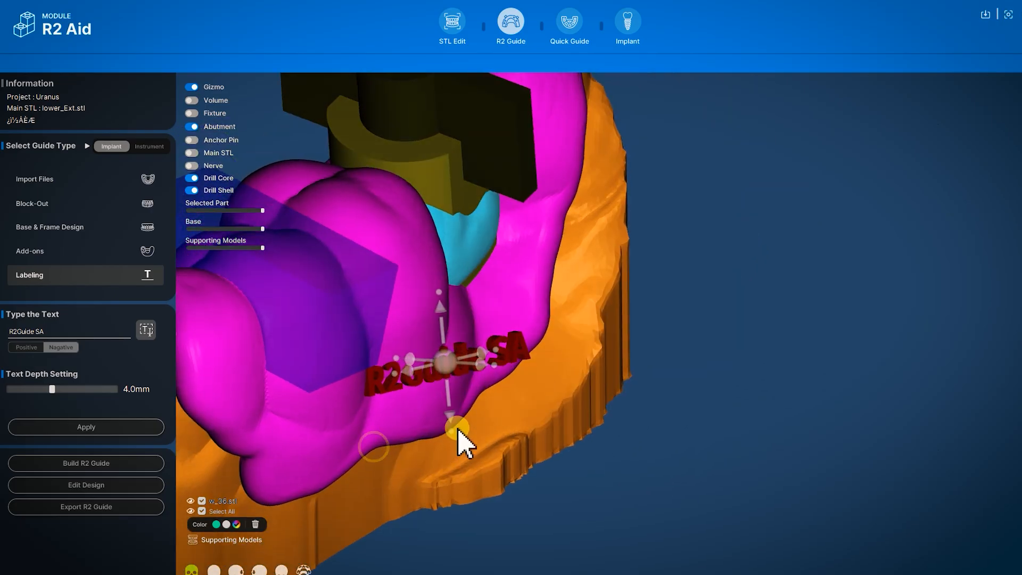
right_drag(452, 367, 467, 427)
right_drag(493, 381, 694, 445)
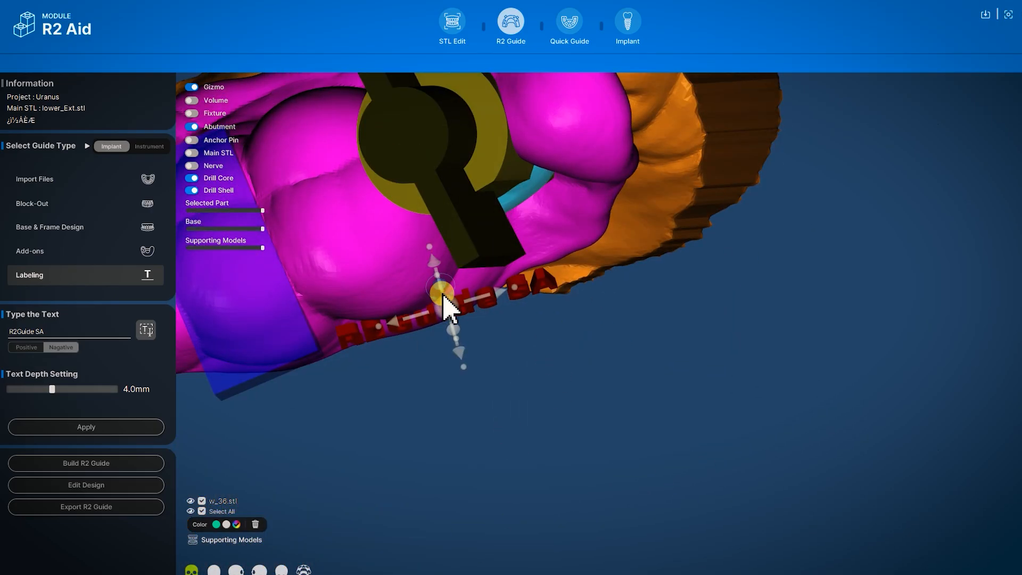
right_drag(468, 419, 454, 306)
drag(412, 329, 405, 336)
right_drag(405, 336, 451, 313)
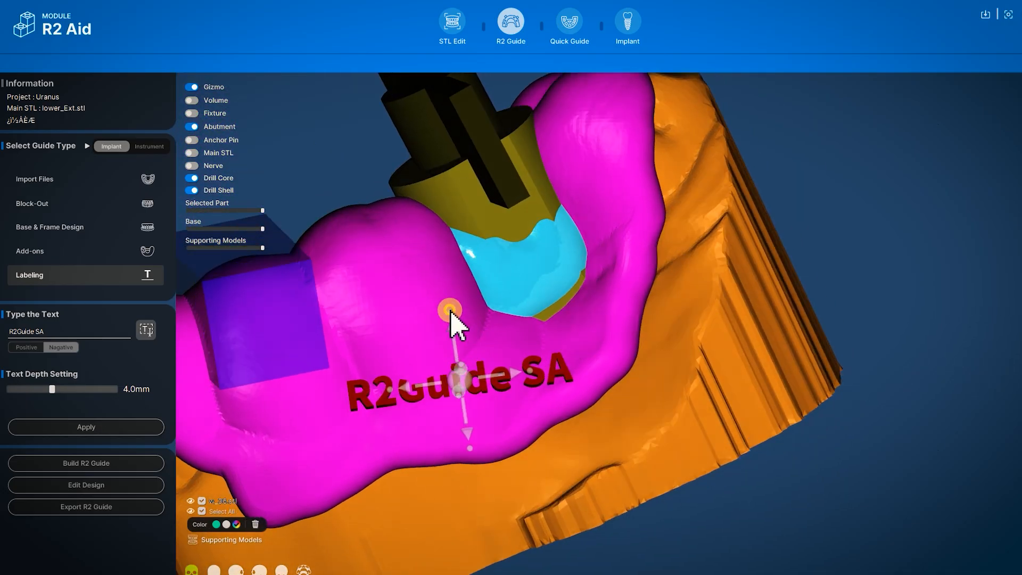
drag(453, 326, 457, 341)
click(579, 442)
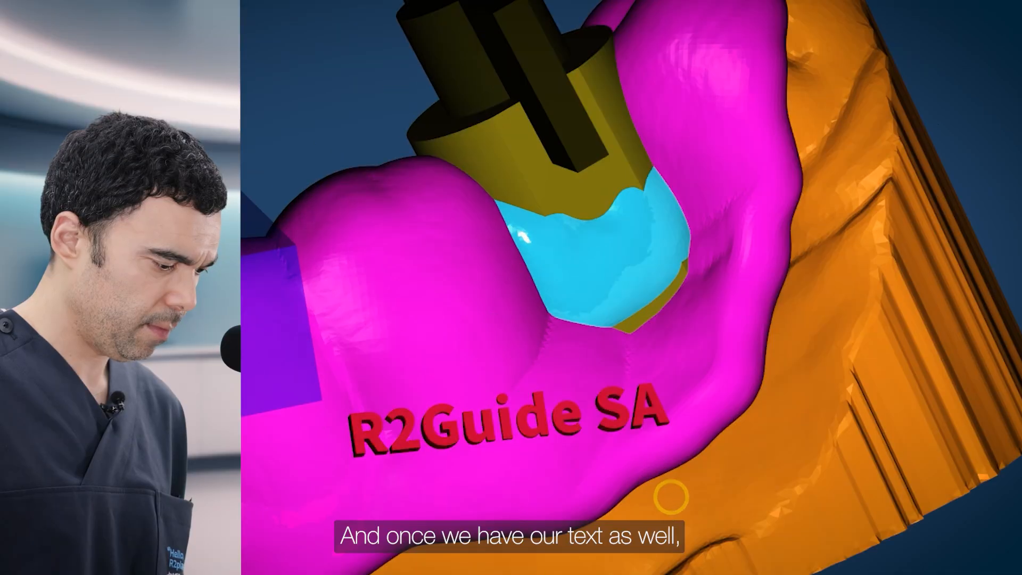
- Orbit the guide to inspect the engraved label and drill core
right_drag(580, 442, 443, 453)
scroll(477, 442, down, 3)
right_drag(524, 496, 723, 319)
right_drag(605, 99, 652, 103)
scroll(644, 226, down, 2)
right_drag(621, 206, 616, 186)
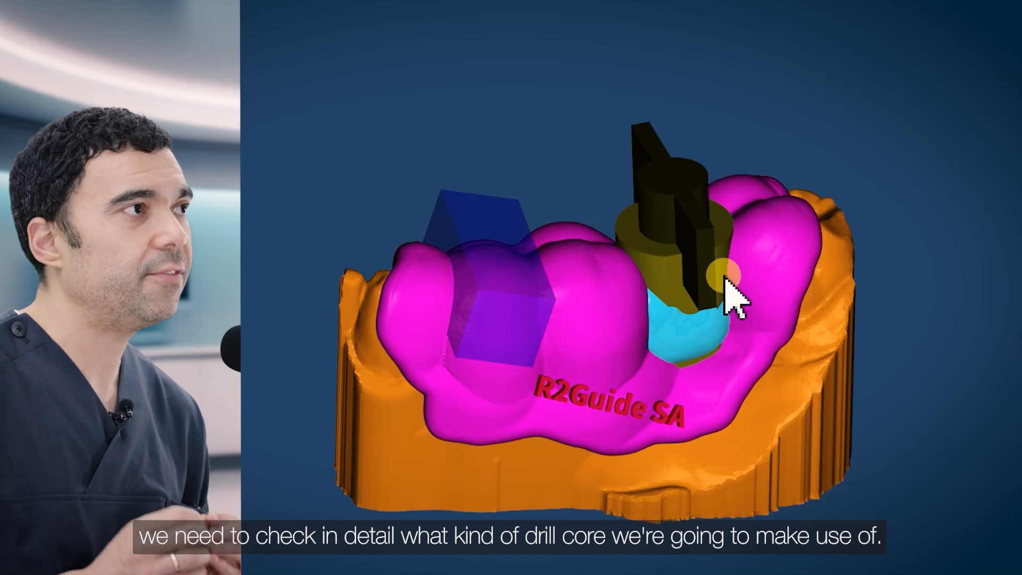
- Open the drill core's guide hole options and preview the Megagen Normal and Bi-window drill cores
drag(616, 91, 703, 324)
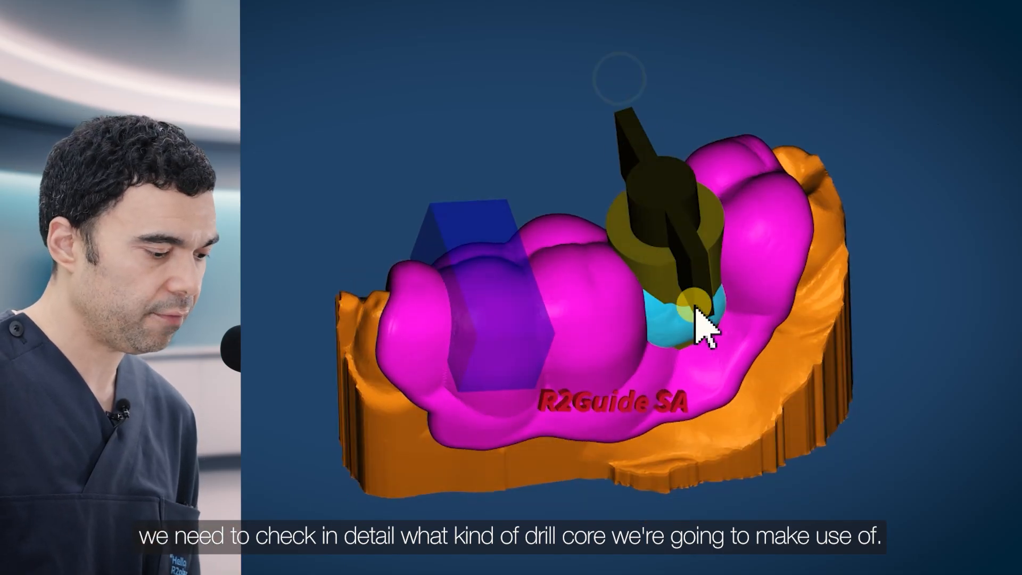
click(649, 258)
right_click(649, 256)
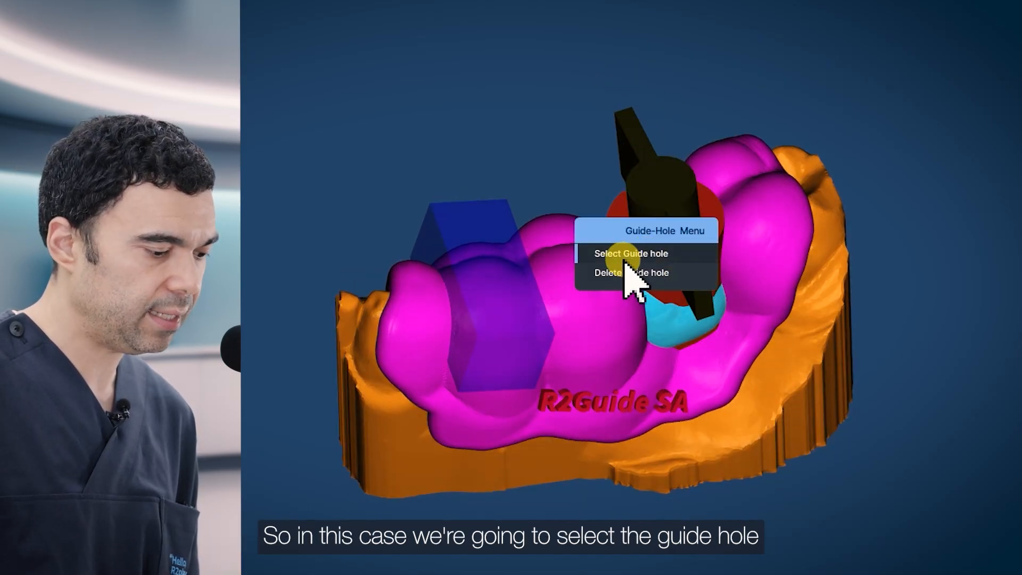
click(644, 258)
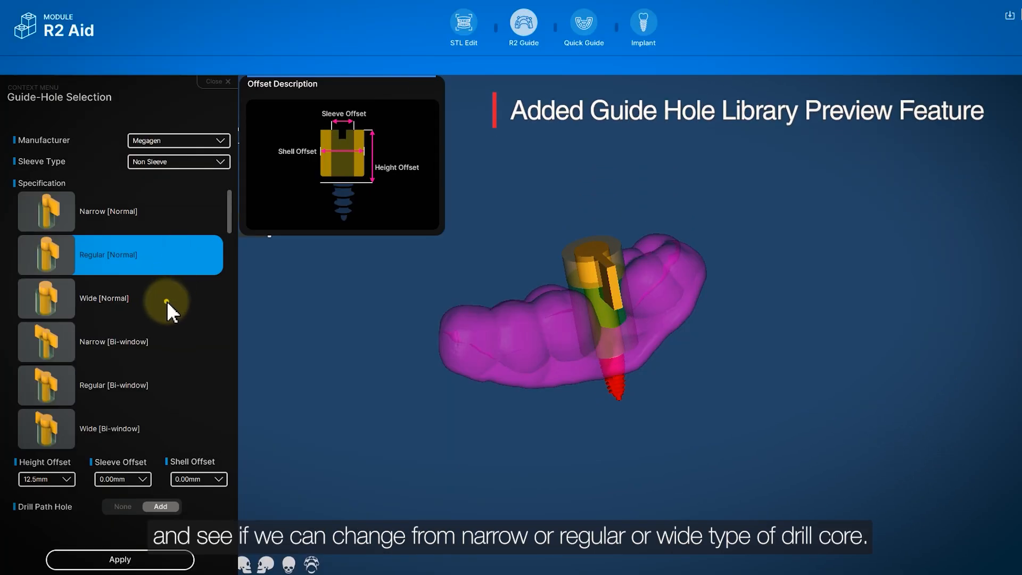
click(167, 302)
click(155, 342)
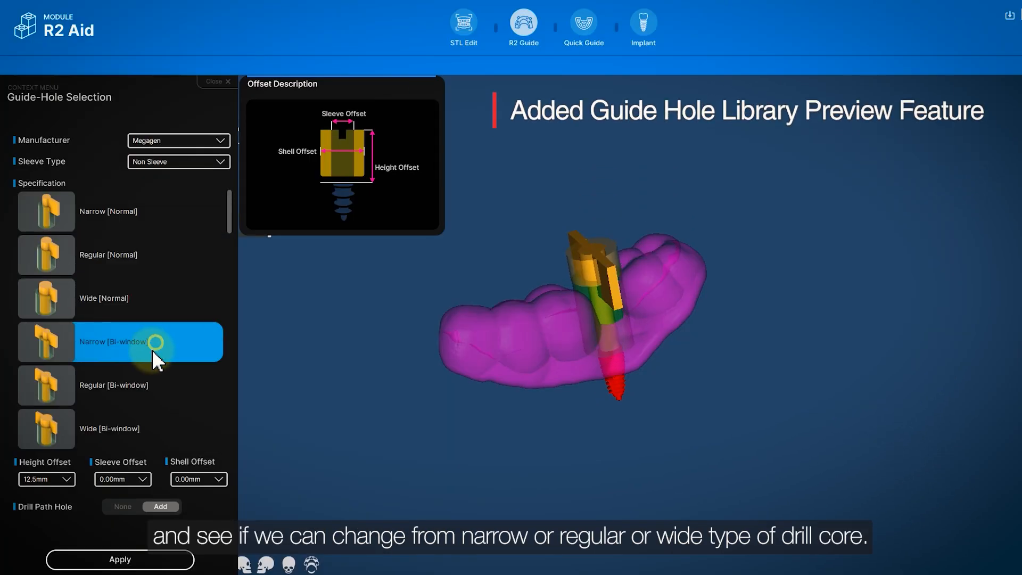
click(143, 384)
click(141, 428)
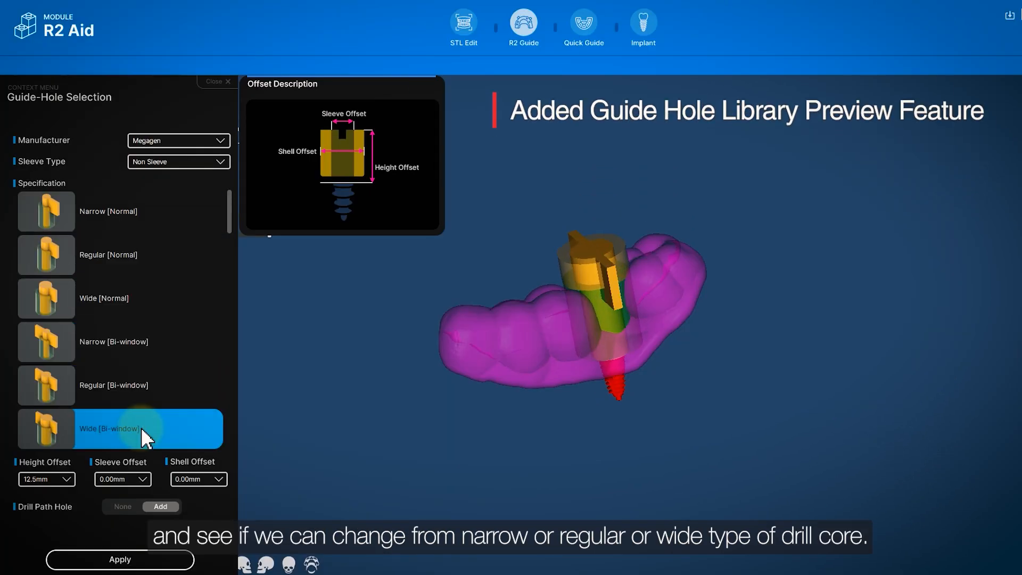
click(142, 386)
click(148, 355)
click(156, 314)
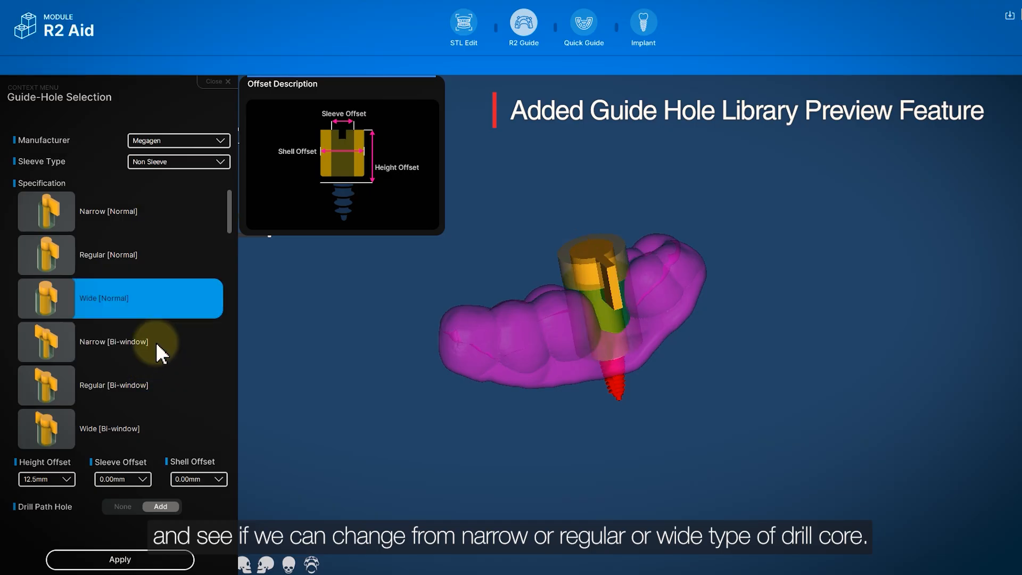
click(177, 262)
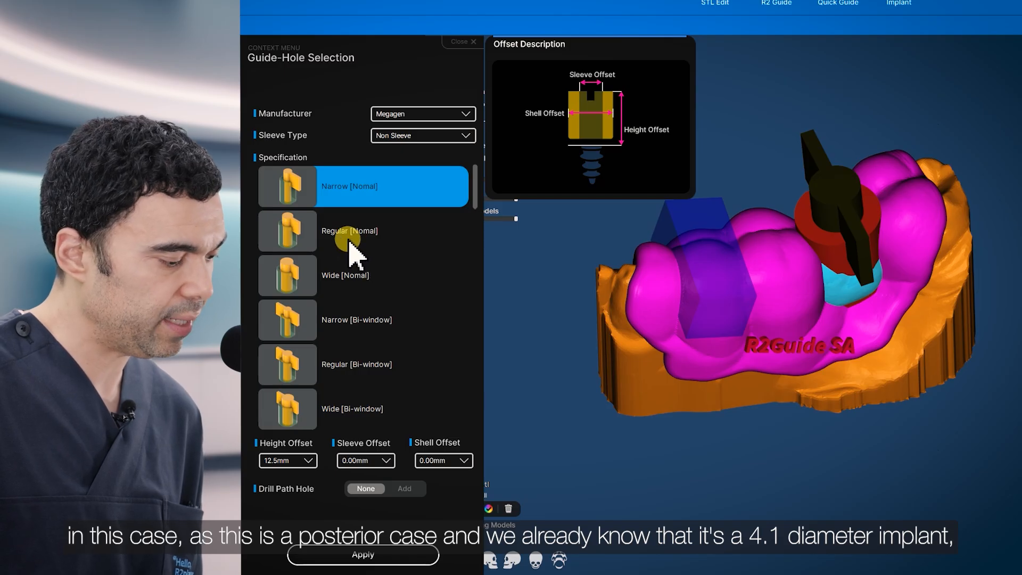
- Apply the Regular [Bi-window] drill core with a drill path hole added
click(337, 373)
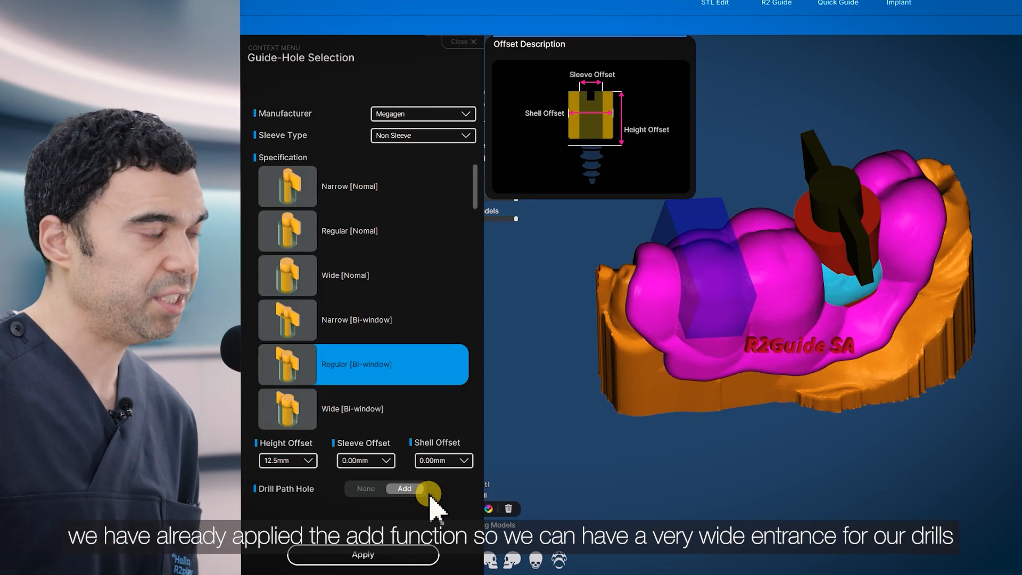
click(360, 559)
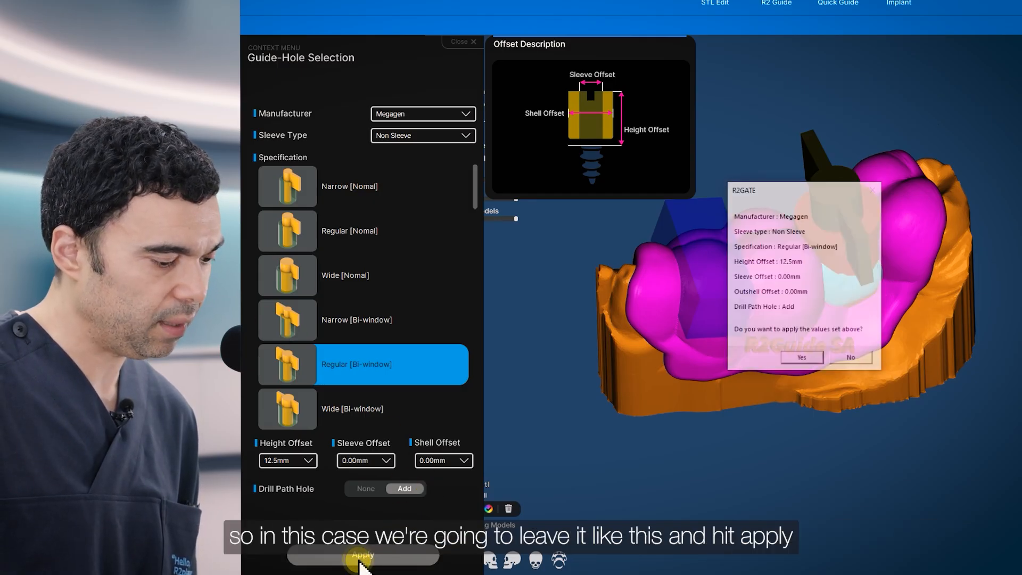
click(801, 359)
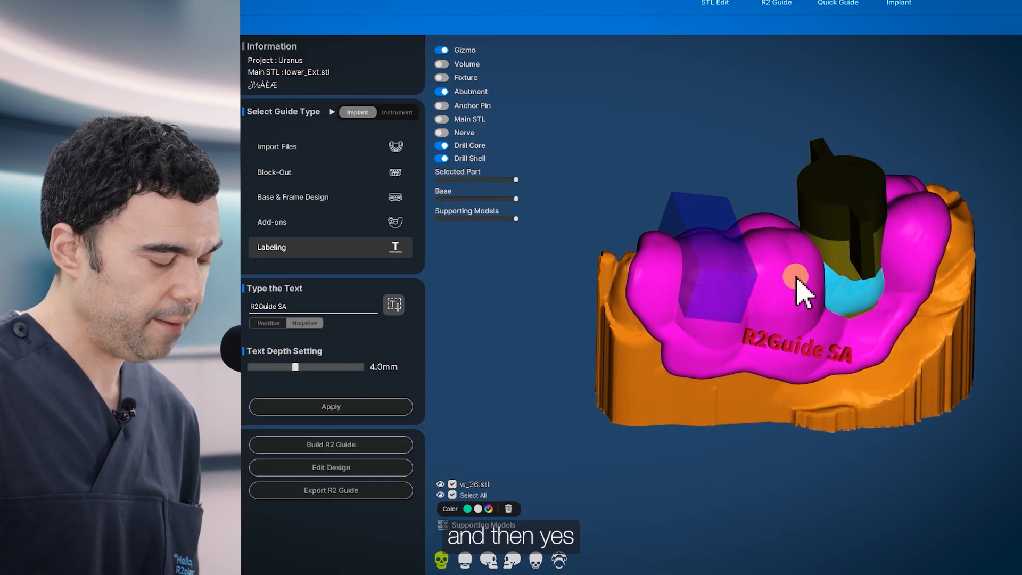
drag(797, 280, 805, 312)
- Open the Build R2 Guide generation options with a 0.02mm model offset
drag(579, 463, 567, 447)
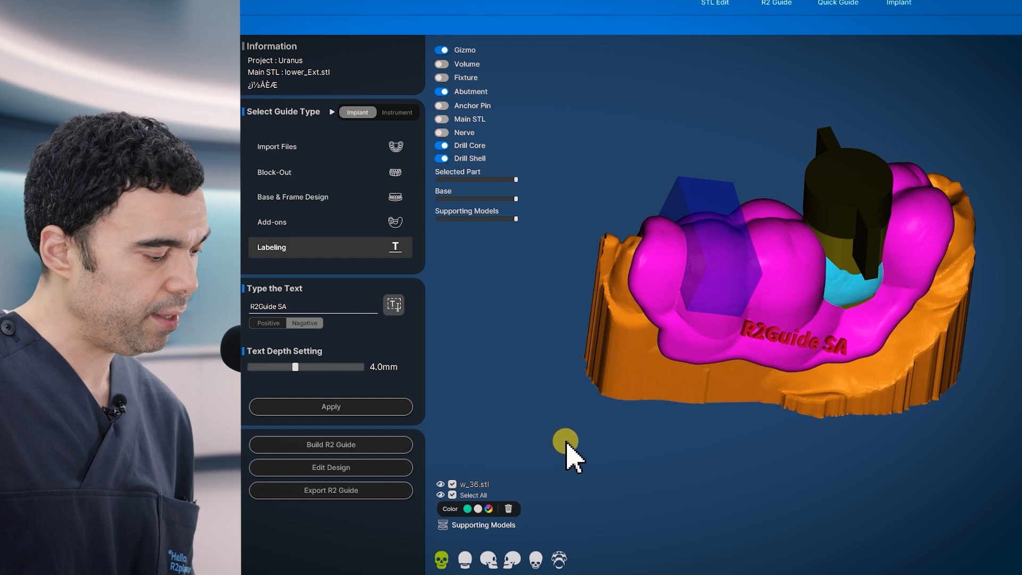
click(326, 445)
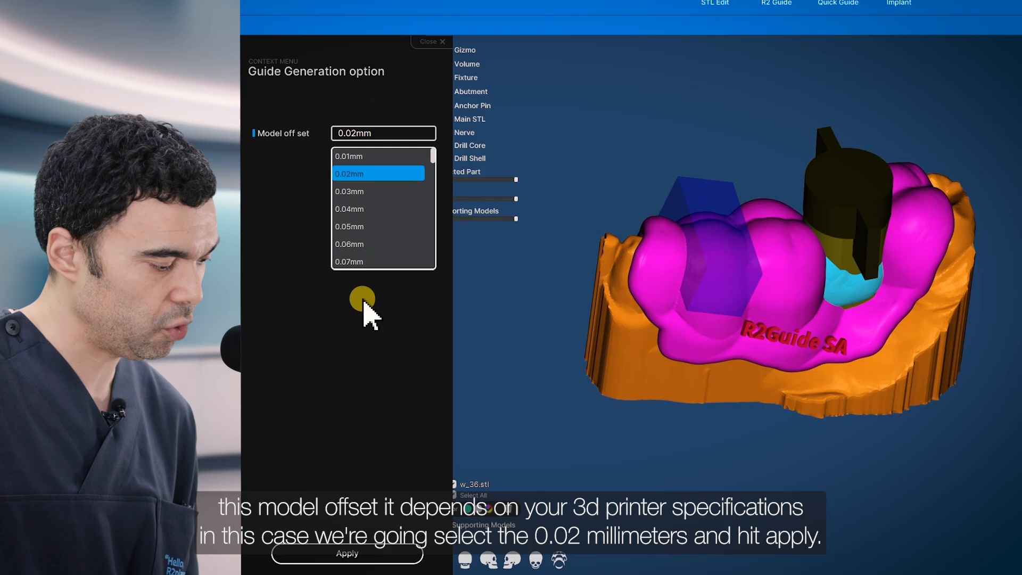
- Apply the 0.02mm model offset to build the surgical guide
click(360, 553)
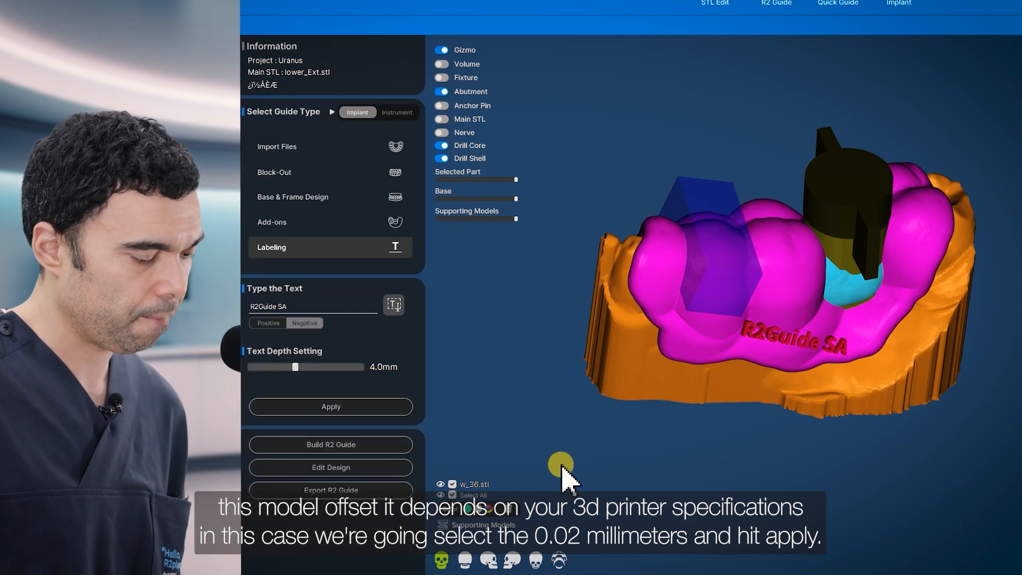